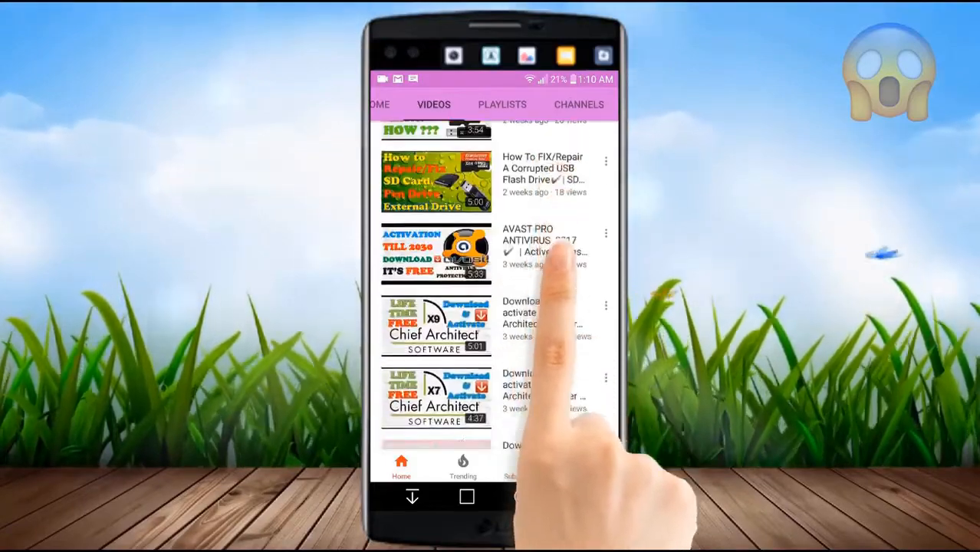
scroll(494, 284, down, 5)
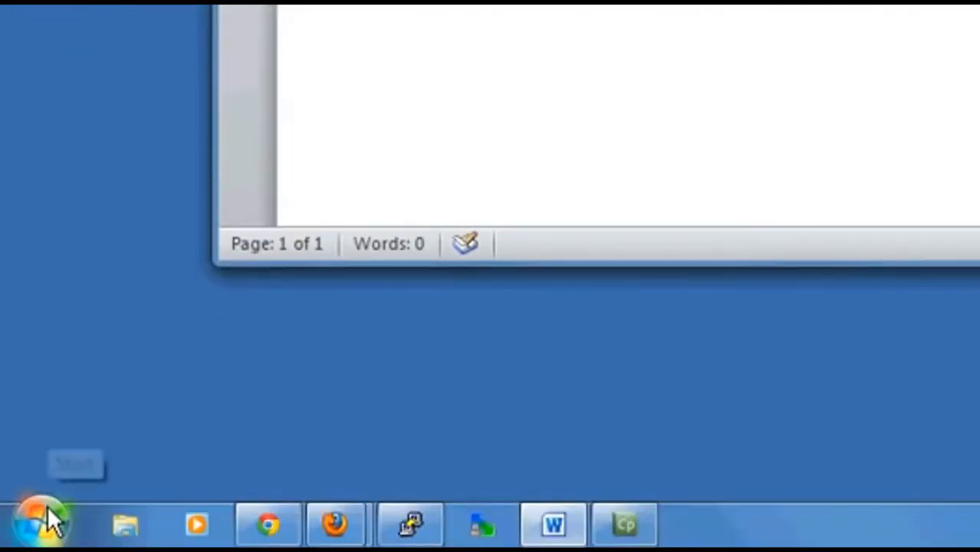
- Look up the Microsoft Office folder among all installed programs, expand it, and close the program list
click(46, 505)
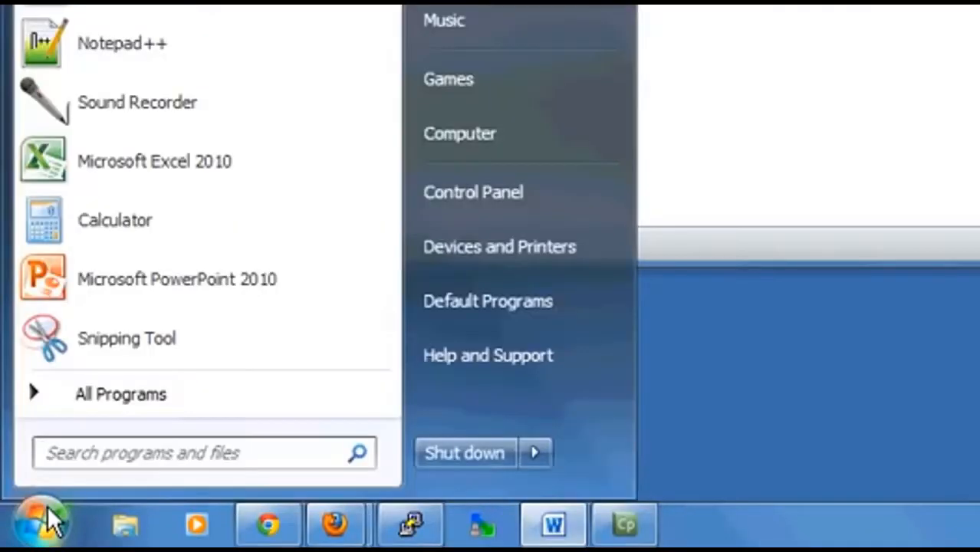
click(122, 395)
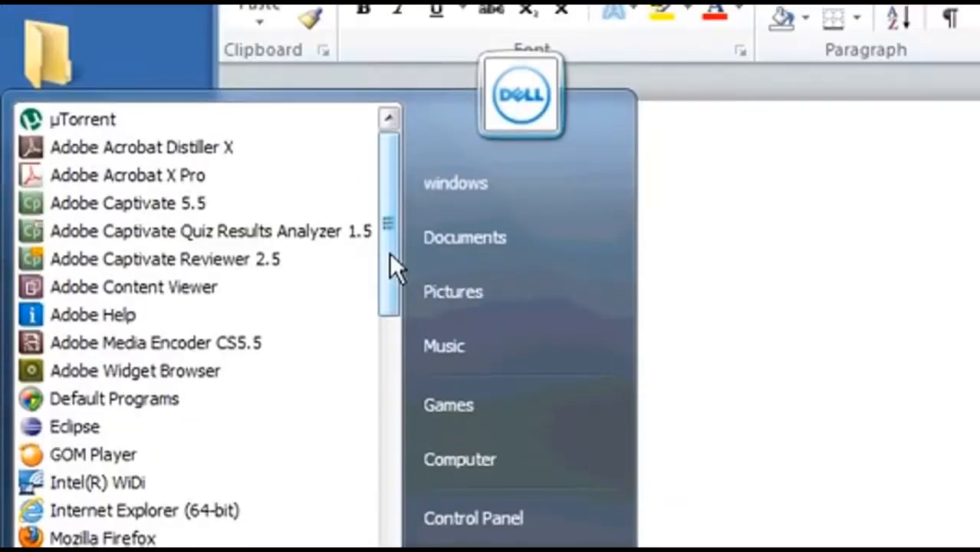
drag(388, 251, 375, 293)
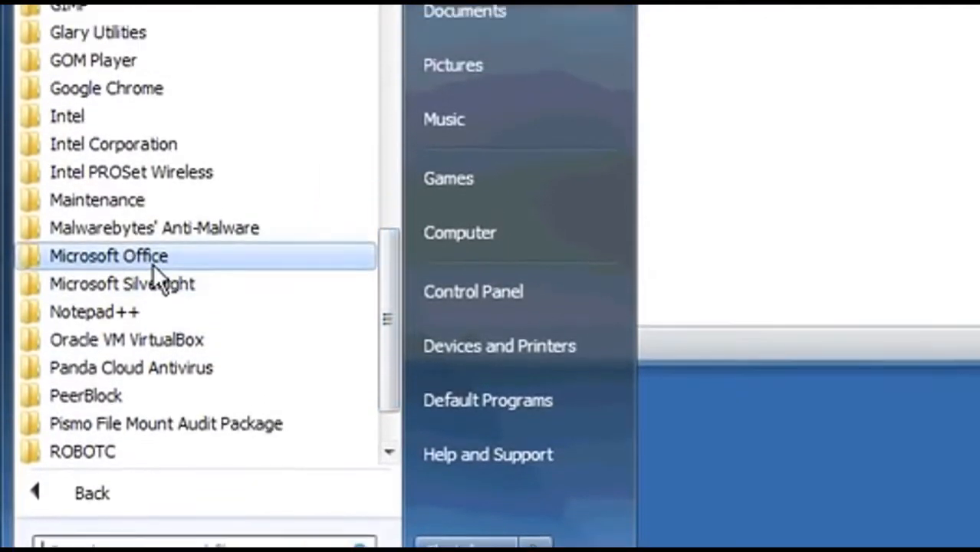
click(92, 257)
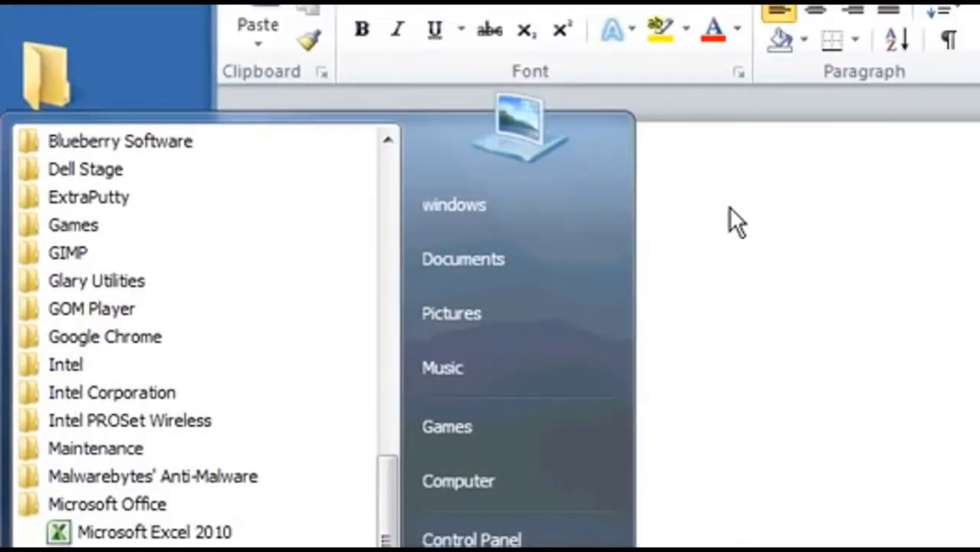
click(730, 208)
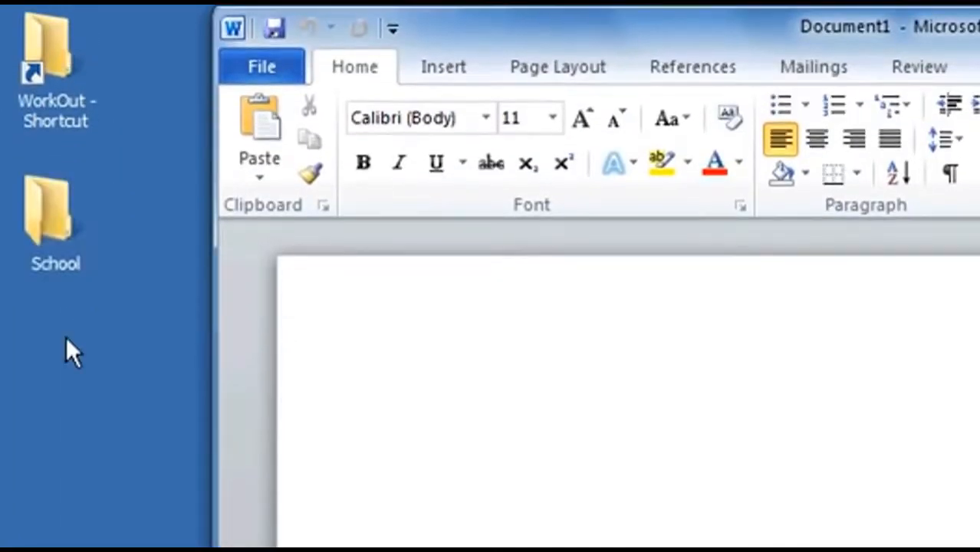
- Create a new Microsoft Word document on the desktop and name it English.docx
right_click(66, 346)
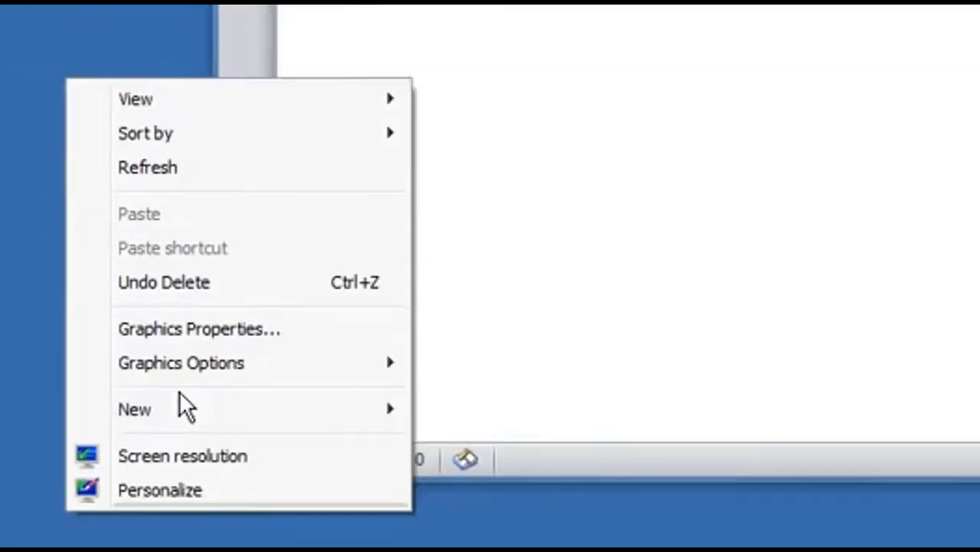
mouse_move(349, 411)
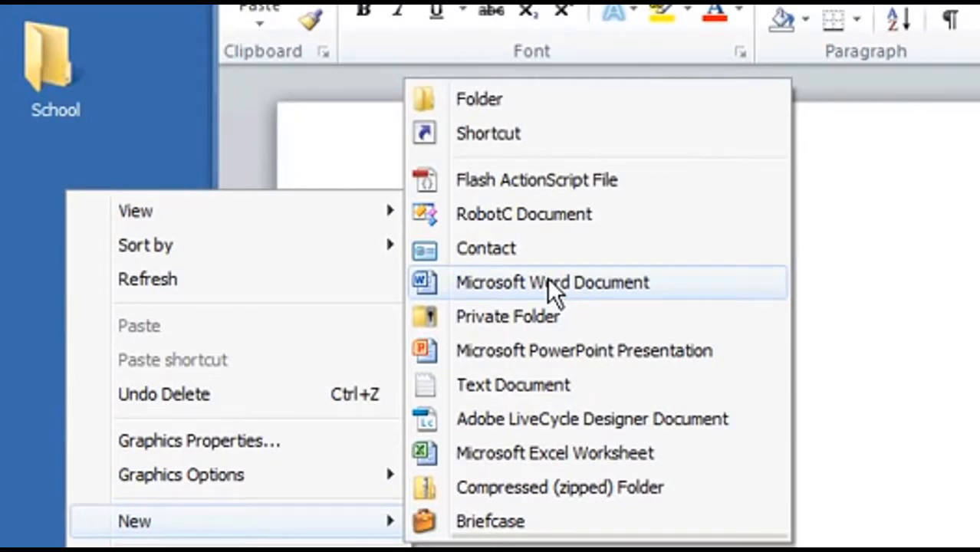
click(546, 281)
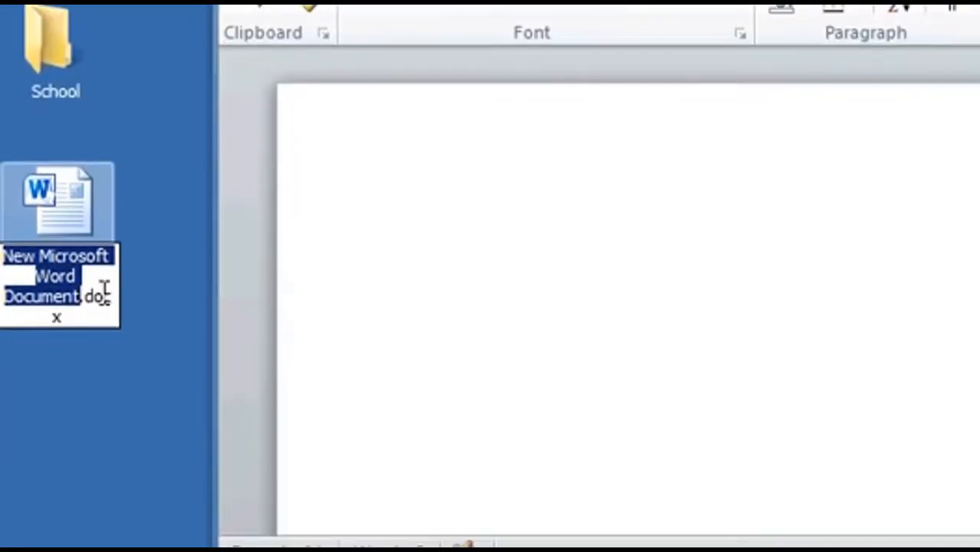
text(English)
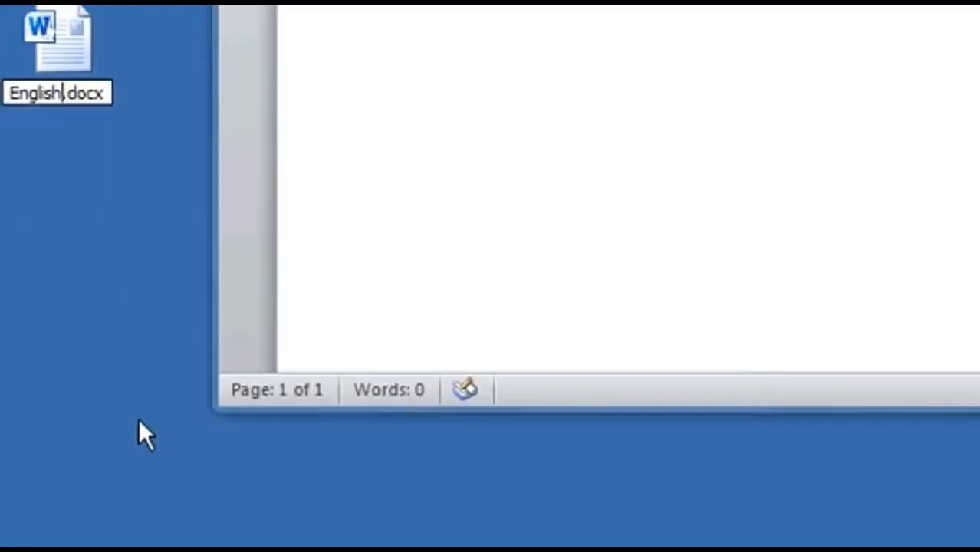
key(Return)
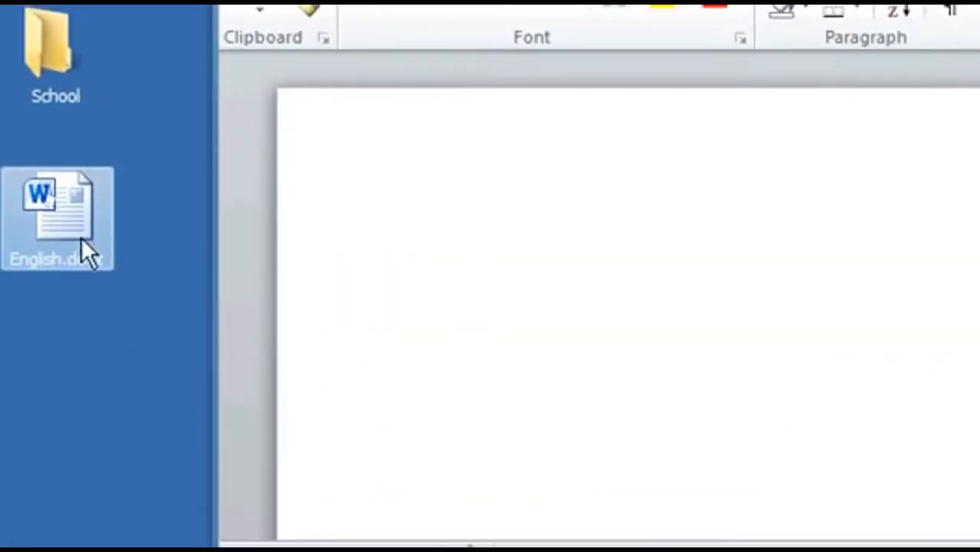
- Delete English.docx from the desktop by moving it to the Recycle Bin
click(146, 163)
drag(97, 272, 159, 34)
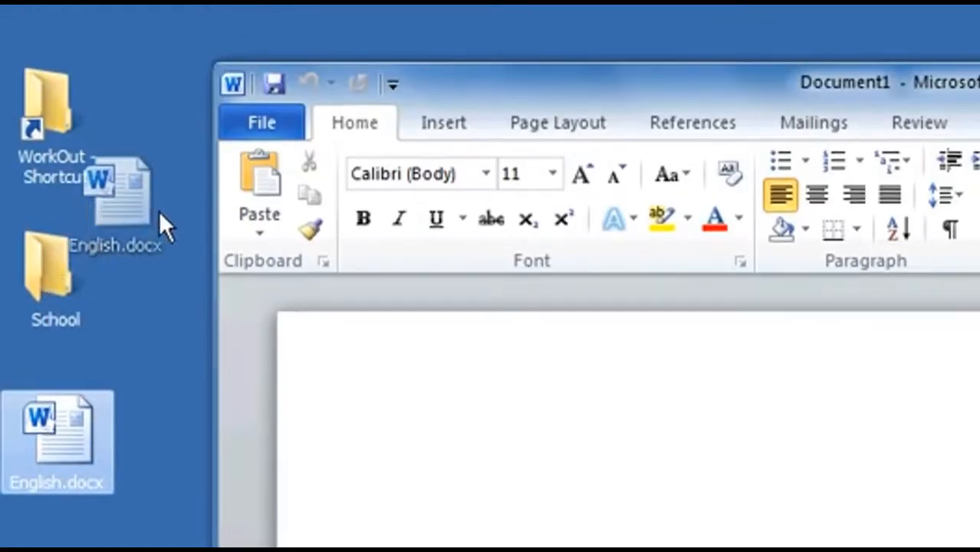
drag(159, 211, 99, 99)
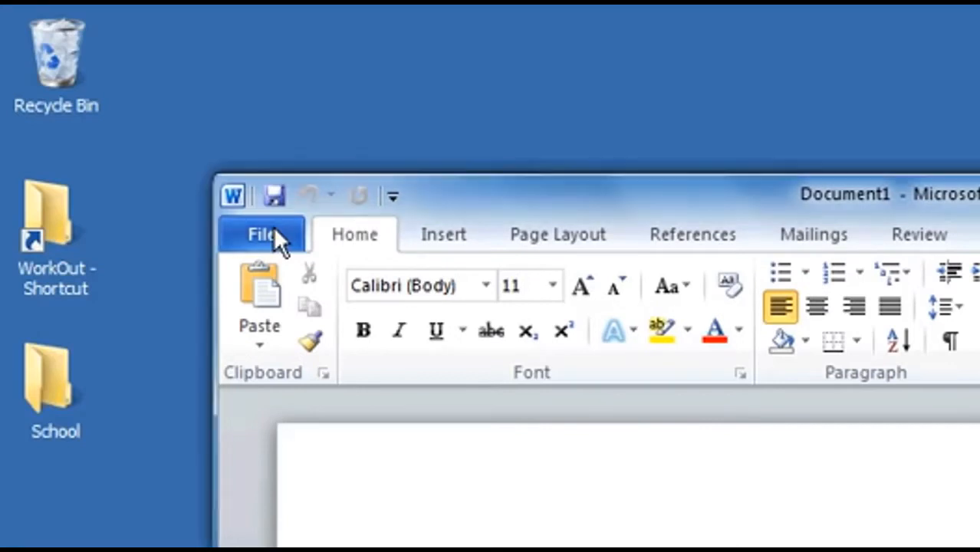
- View the dialog for opening existing documents and close it without choosing a file
click(272, 235)
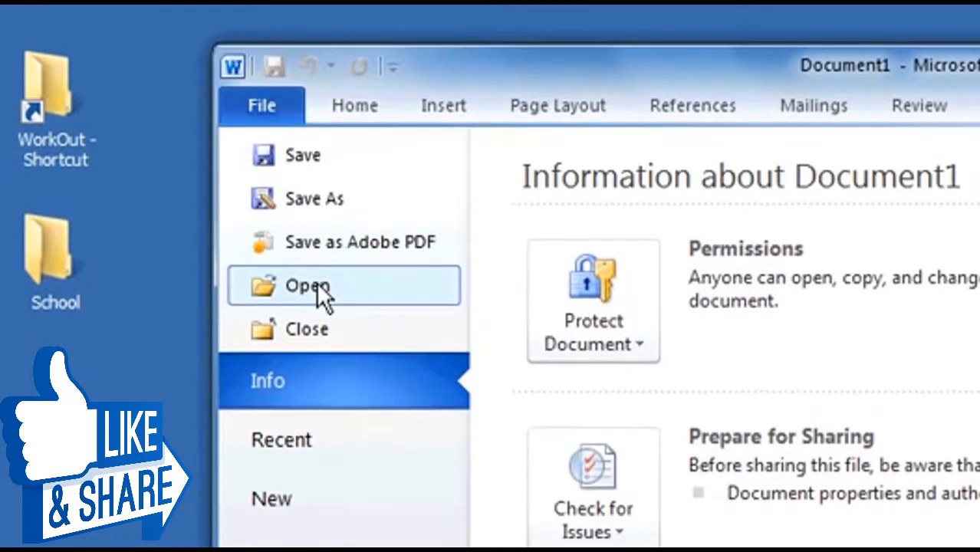
click(314, 301)
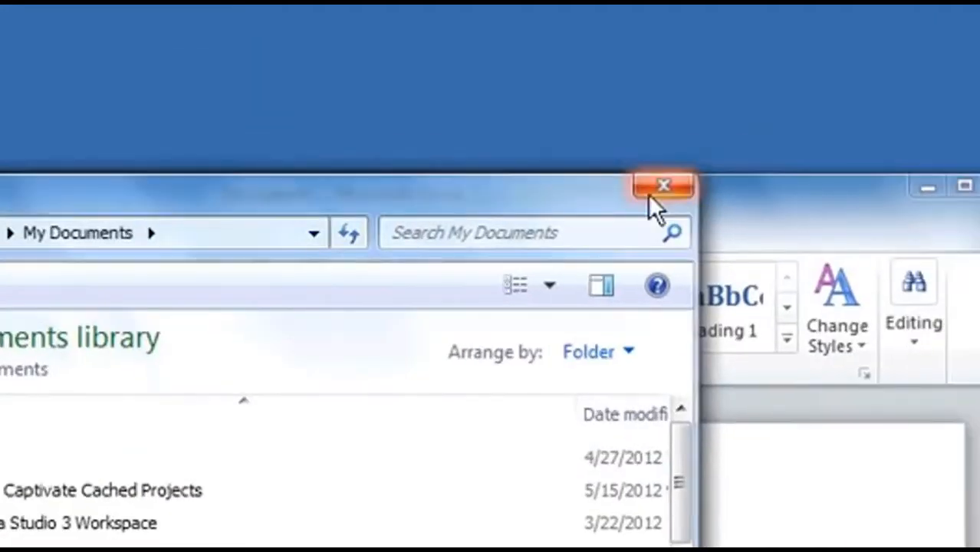
click(650, 196)
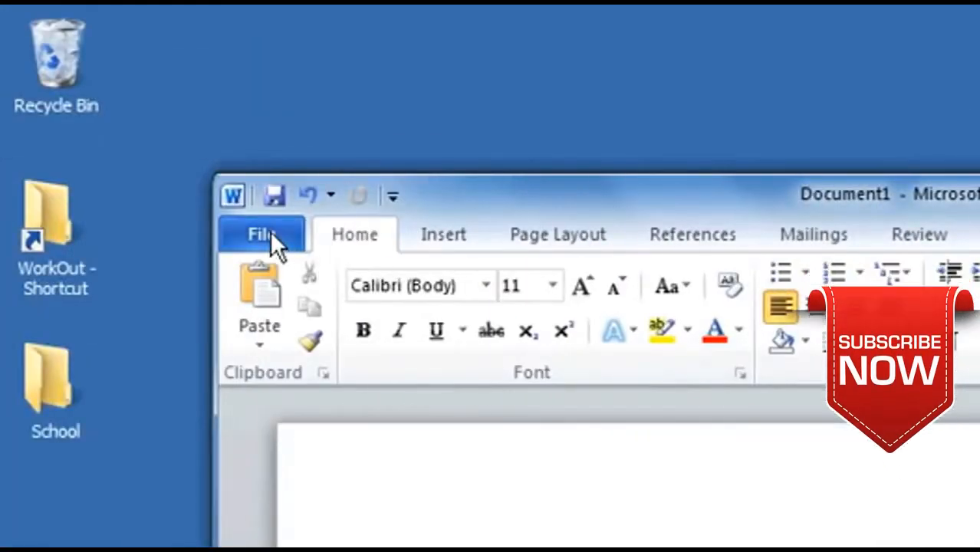
- Start saving the blank document and choose the English folder inside the School folder on the desktop as its location
click(265, 234)
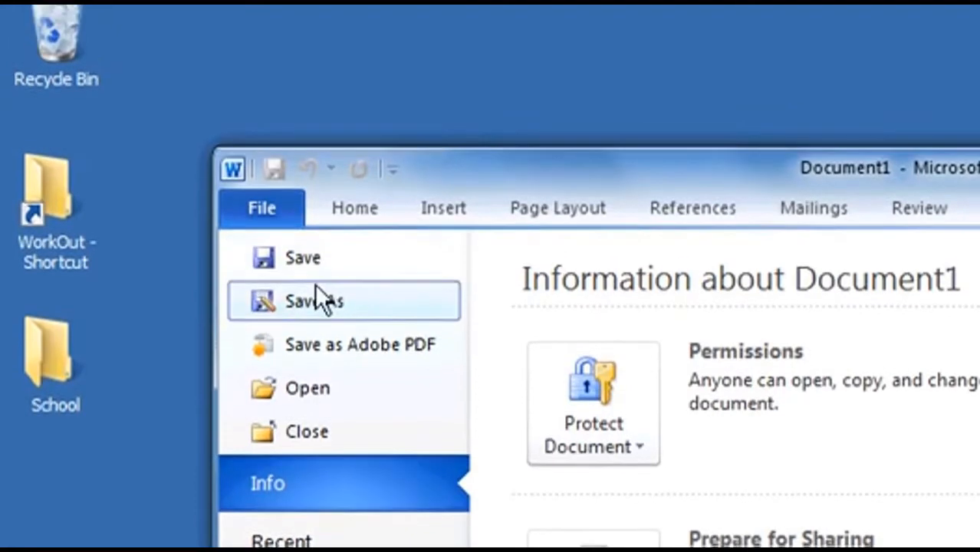
click(320, 263)
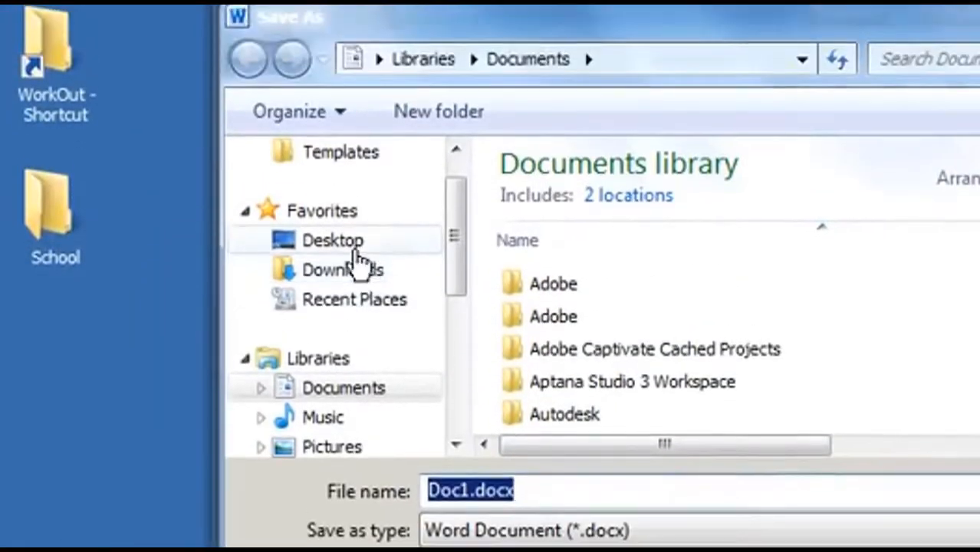
click(351, 178)
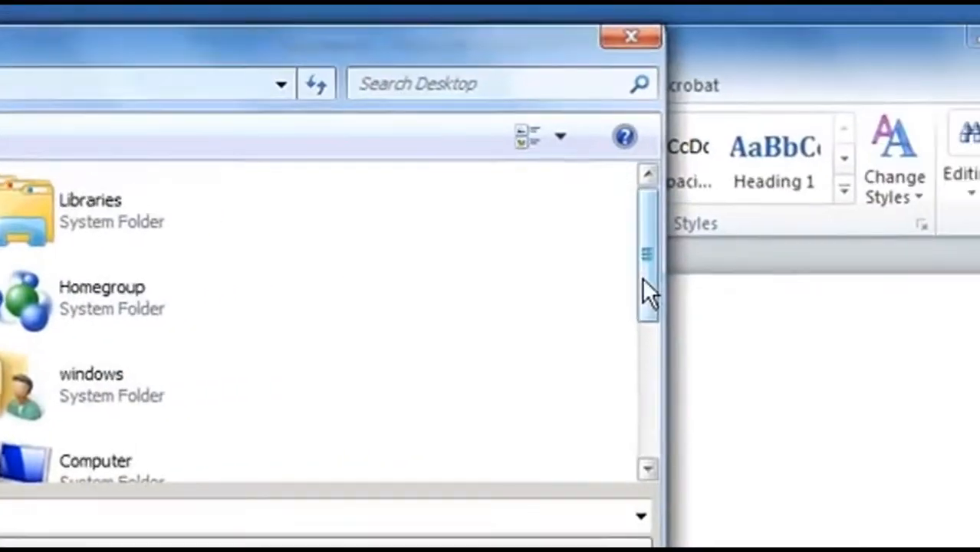
drag(979, 262, 979, 337)
drag(616, 368, 578, 421)
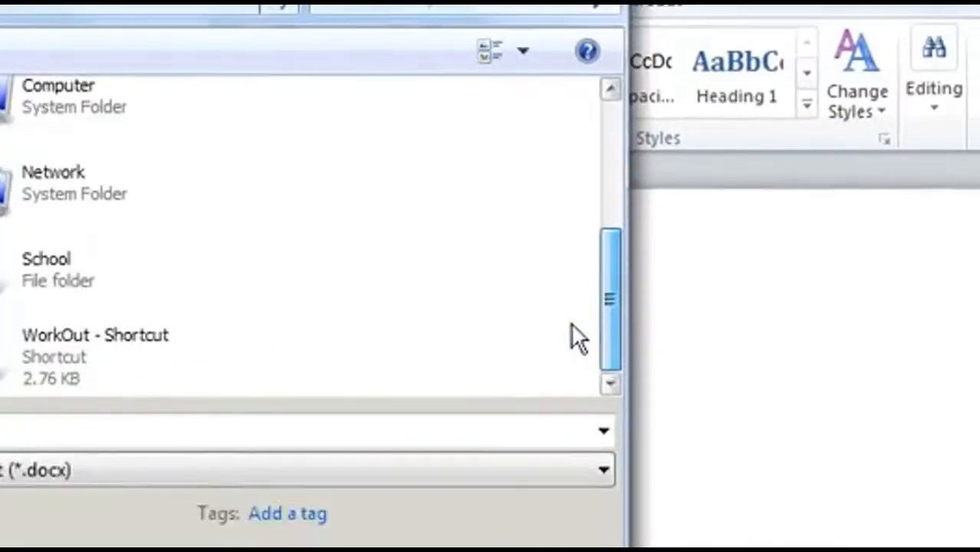
double_click(92, 366)
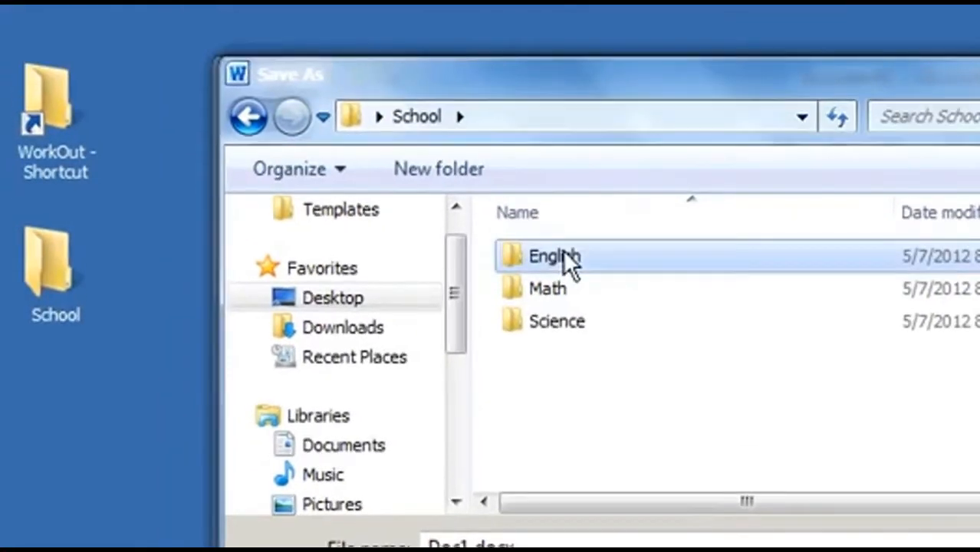
double_click(536, 153)
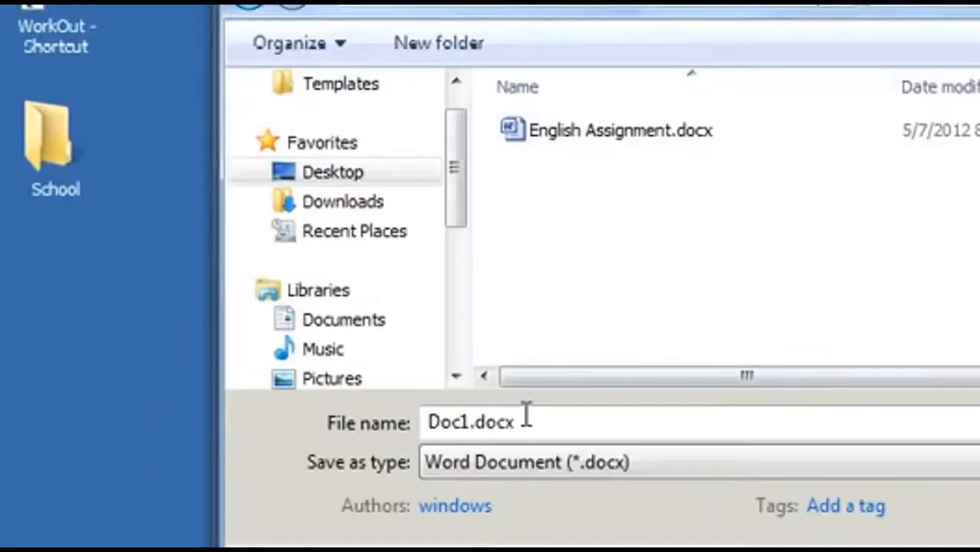
- Name the file English Assignment 2.docx and save it as a Word Document
click(471, 422)
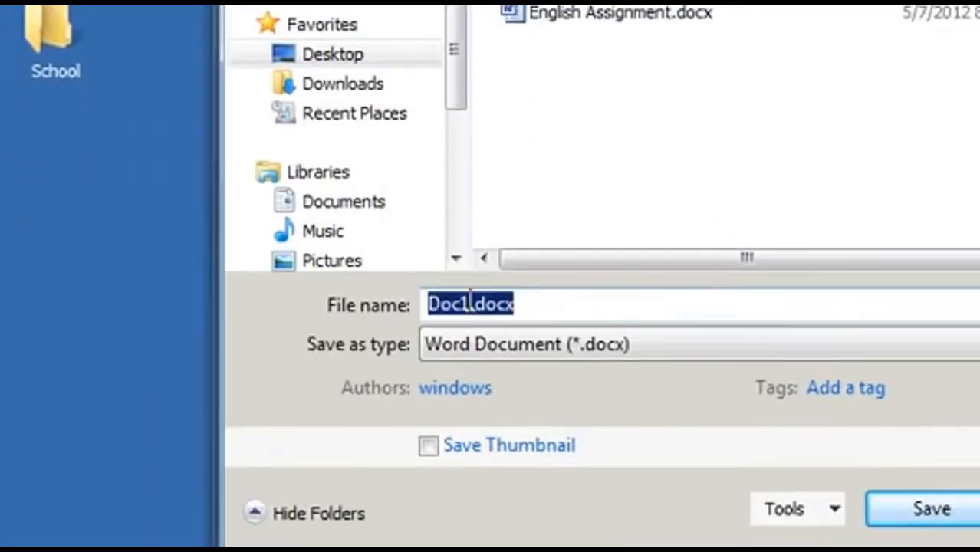
drag(470, 426, 419, 428)
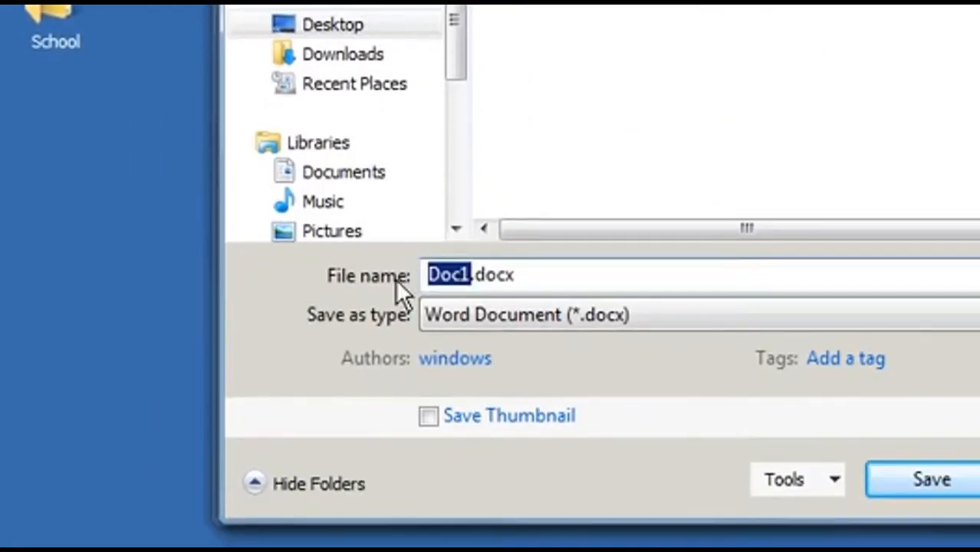
text(English A)
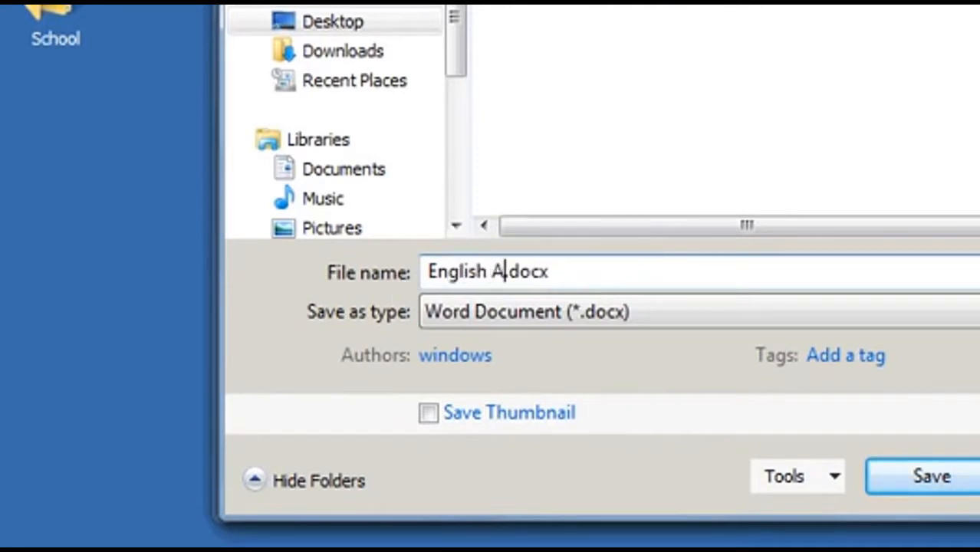
text(ssignment @)
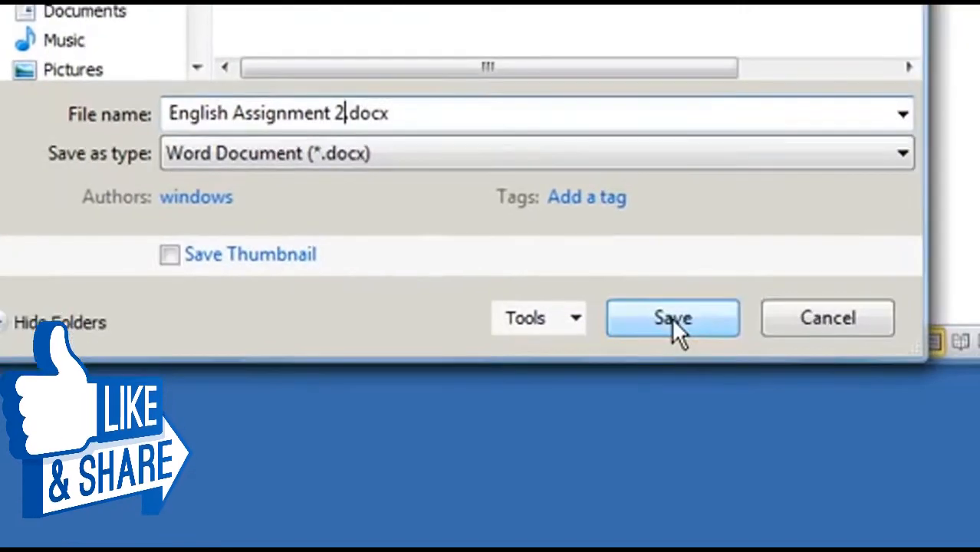
click(932, 476)
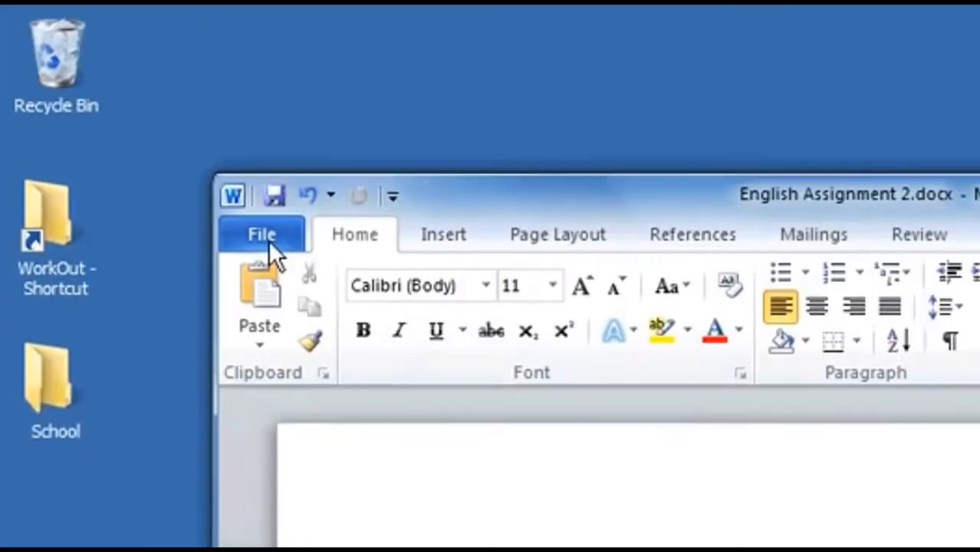
click(267, 240)
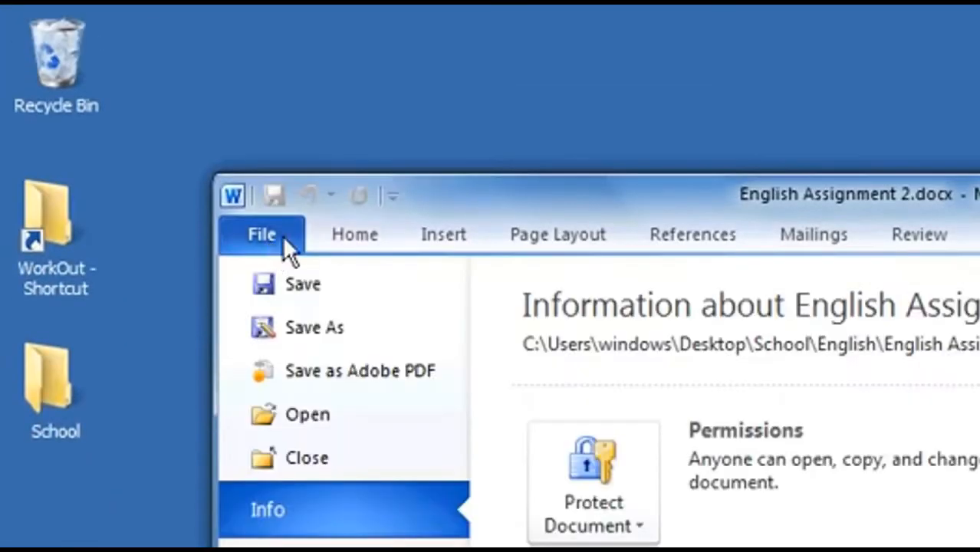
click(350, 234)
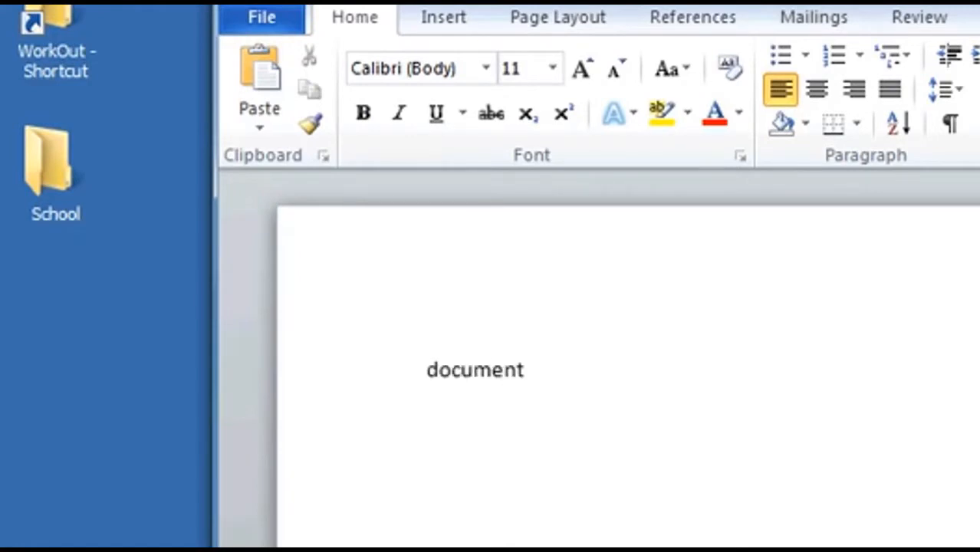
- Replace the word "document" on the page with "Title" and make it bold
key(BackSpace)
key(BackSpace)
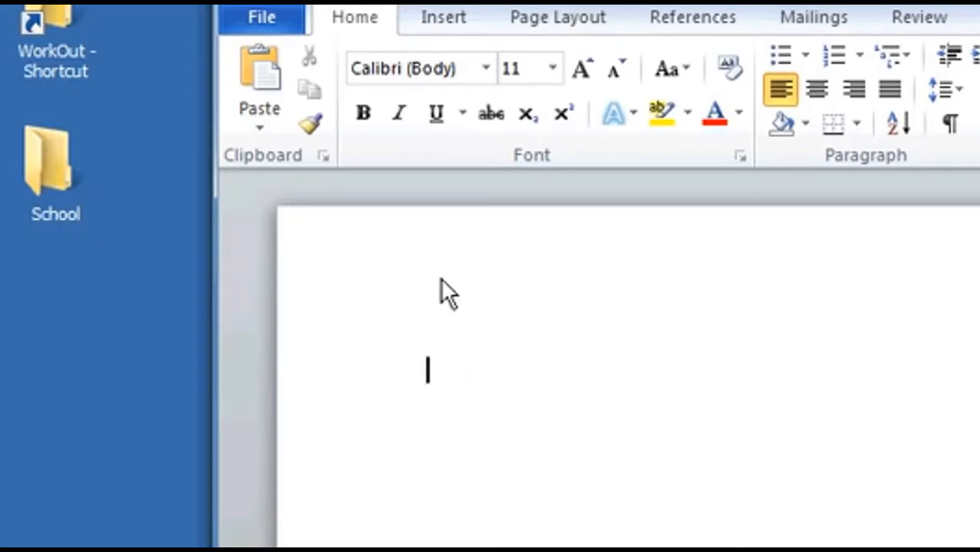
text(Title)
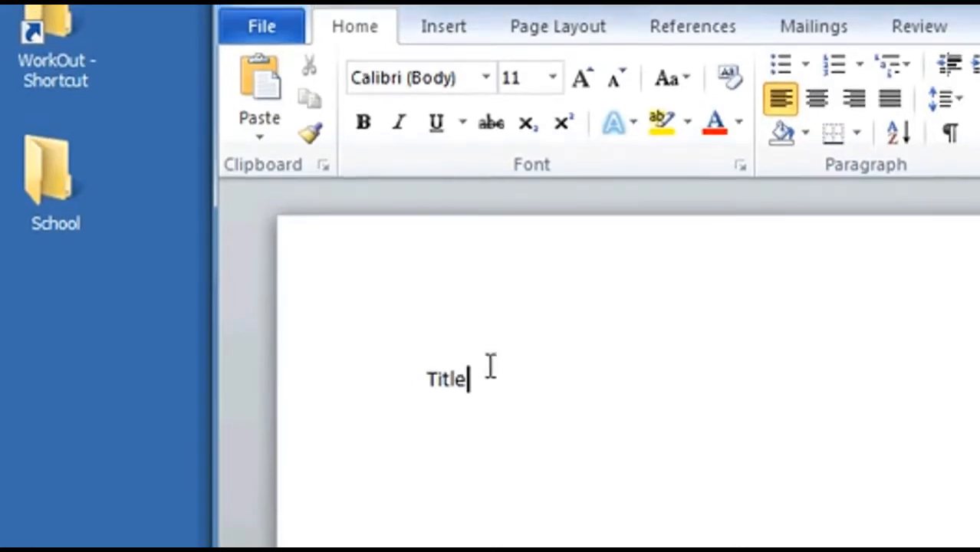
drag(467, 369, 429, 375)
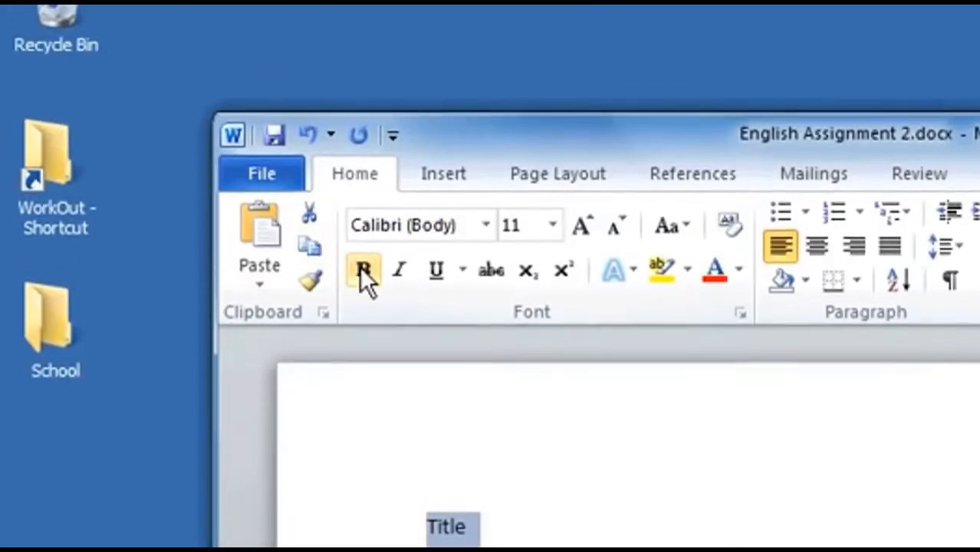
click(363, 159)
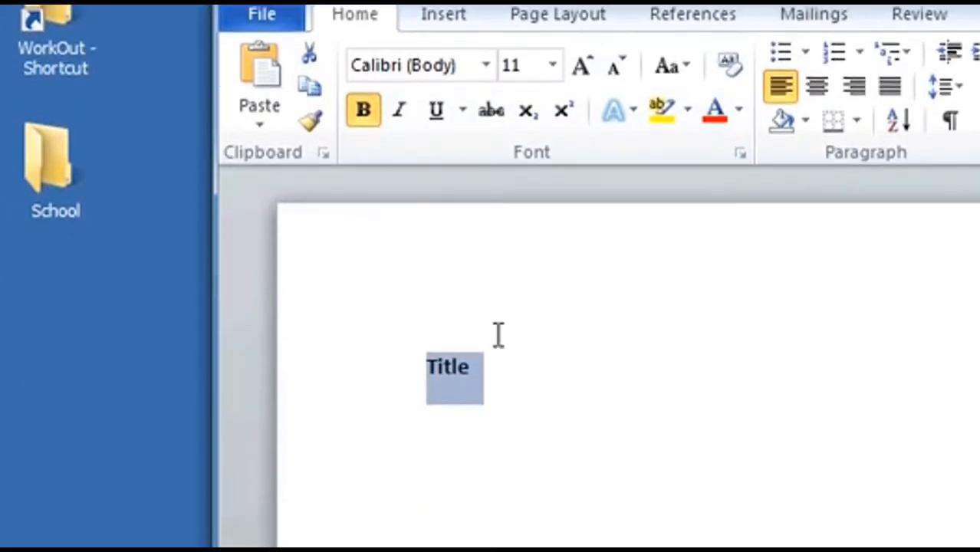
- Add the line "Sub Title" below the title and remove its bold formatting
click(466, 449)
click(531, 282)
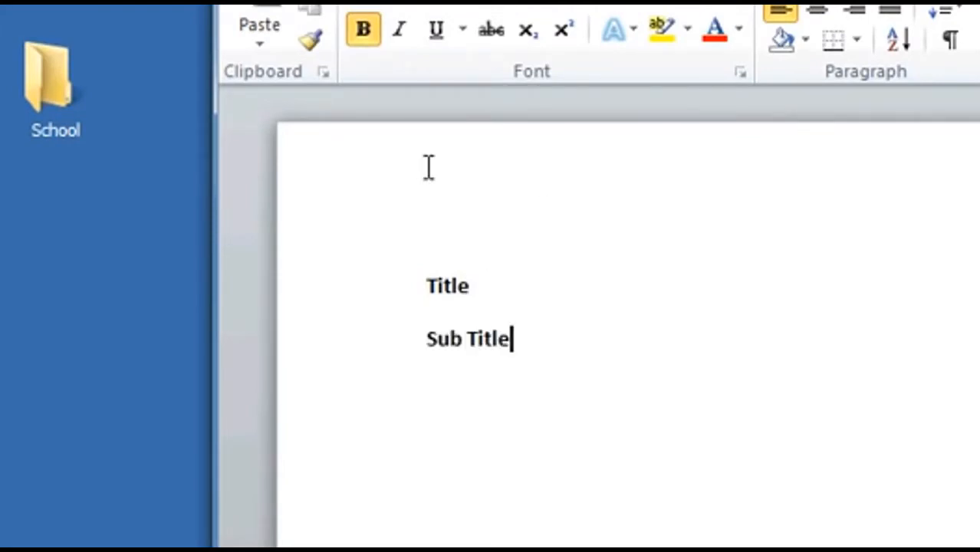
drag(527, 338, 429, 340)
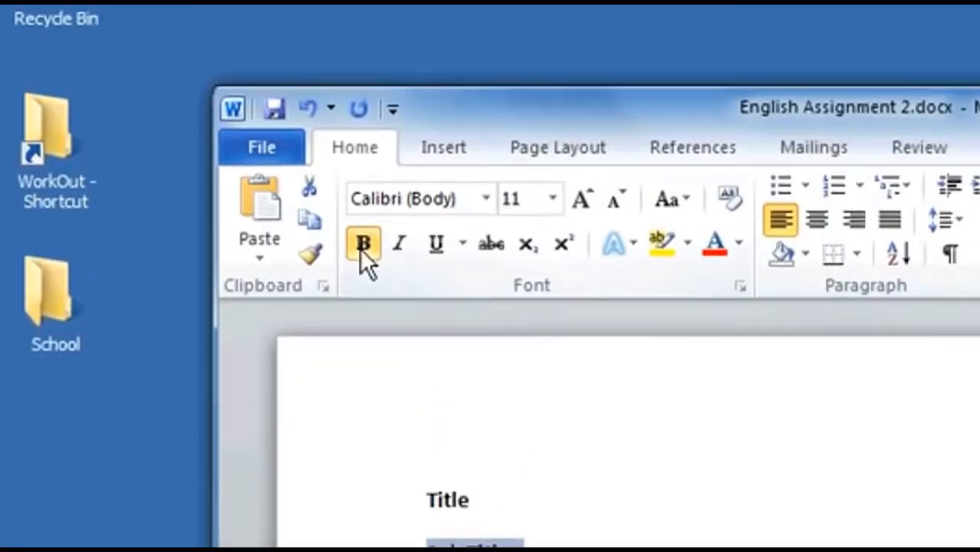
click(363, 4)
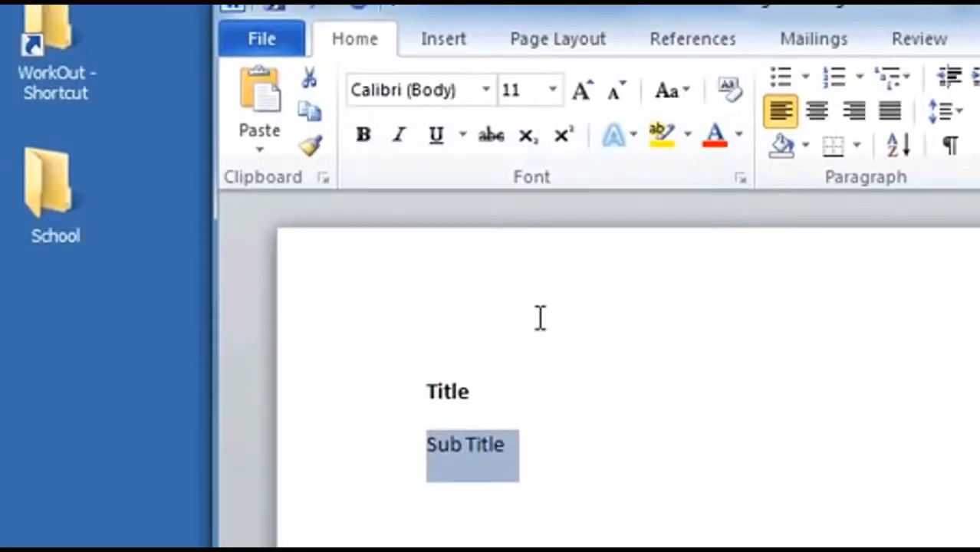
- Set the "Title" line to font size 28 and center it on the page
click(499, 388)
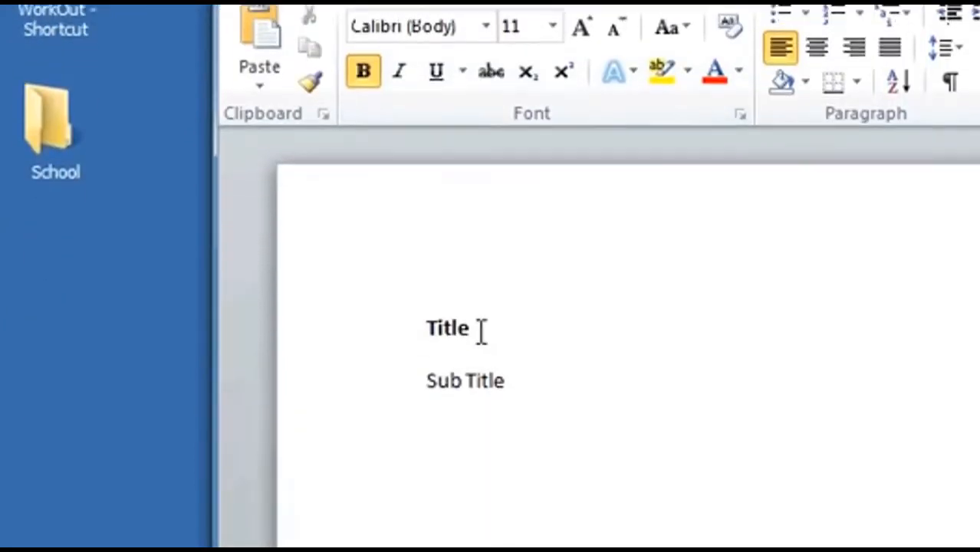
drag(482, 300, 424, 298)
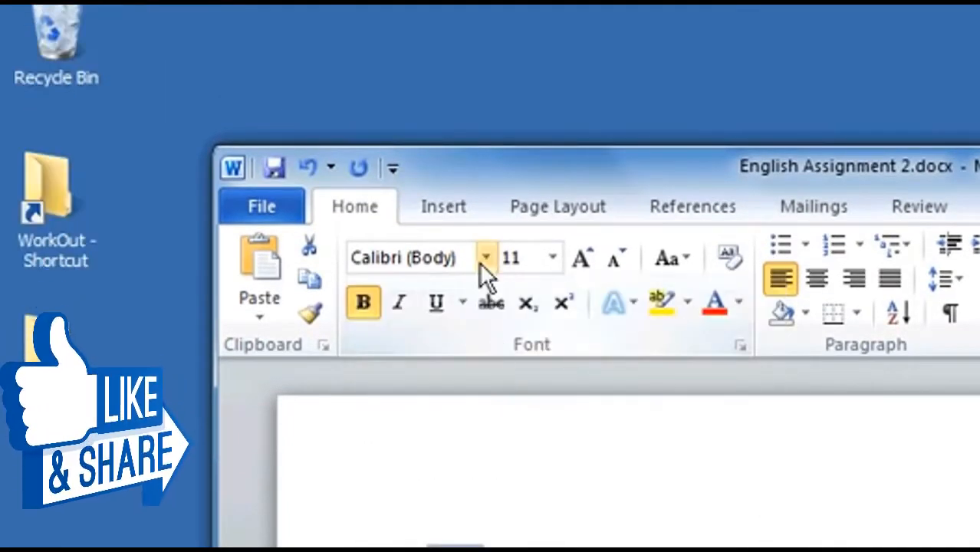
click(552, 257)
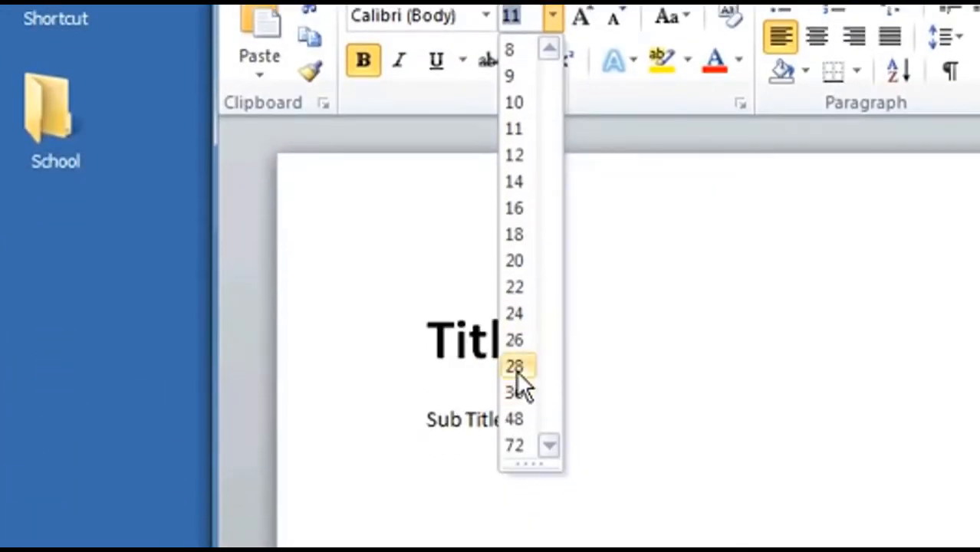
click(516, 366)
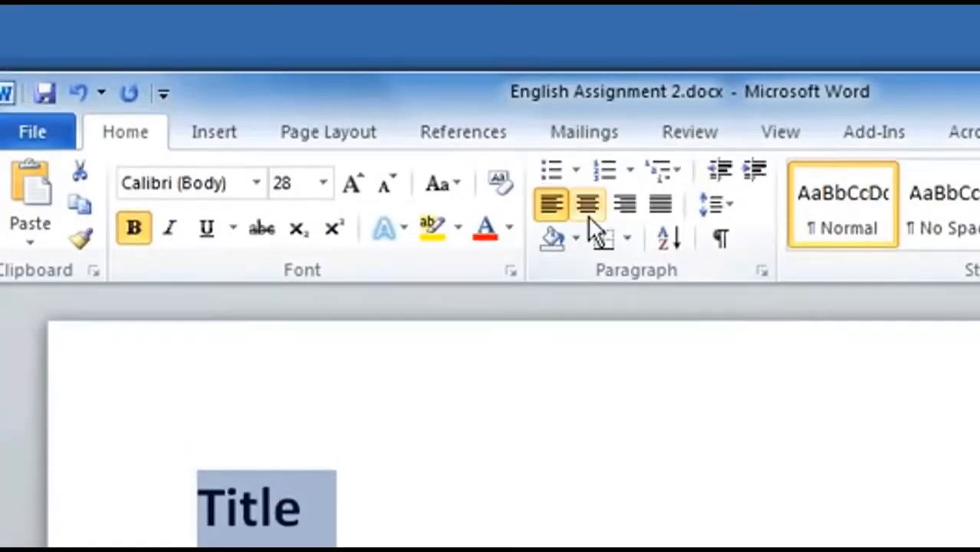
click(586, 213)
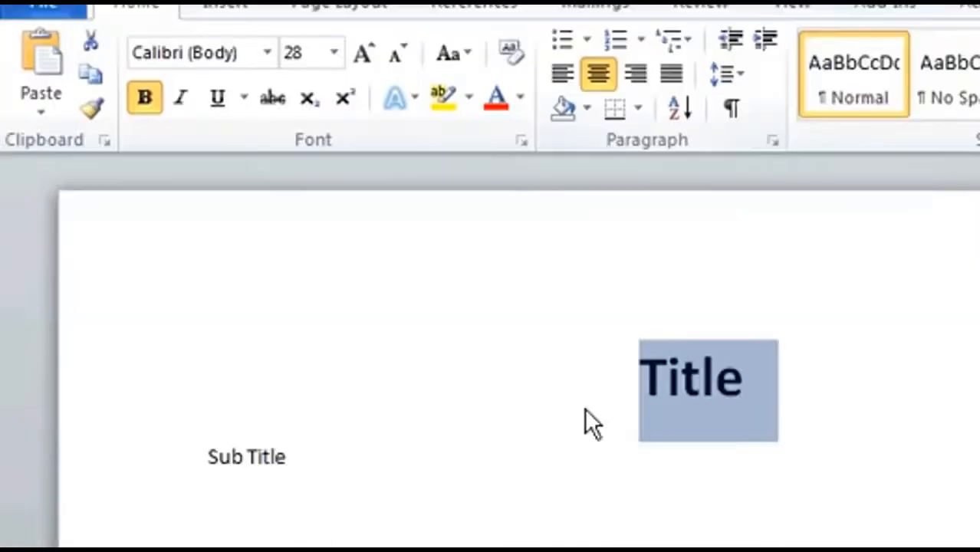
click(555, 369)
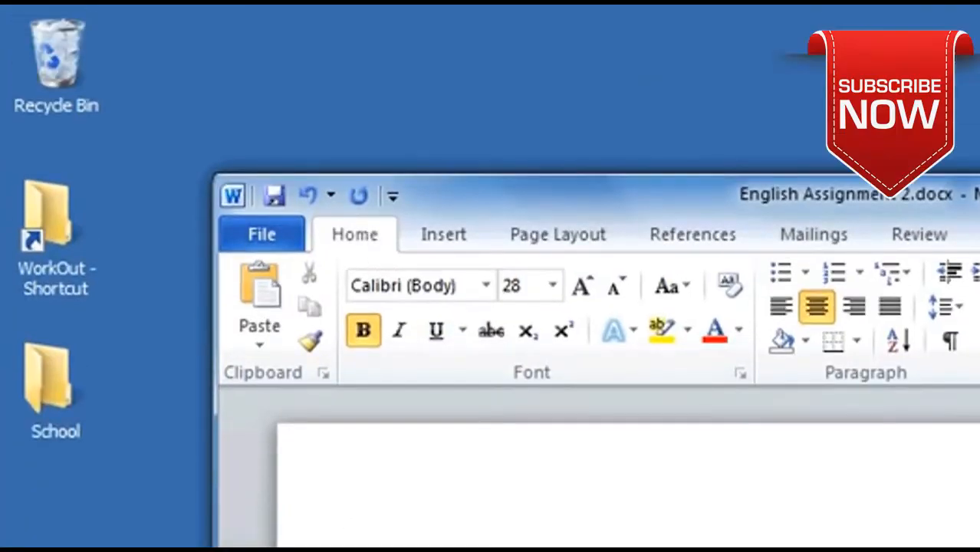
- Replace the subtitle with a bulleted list beginning List 1 and List 2, and delete the list
drag(514, 319, 402, 317)
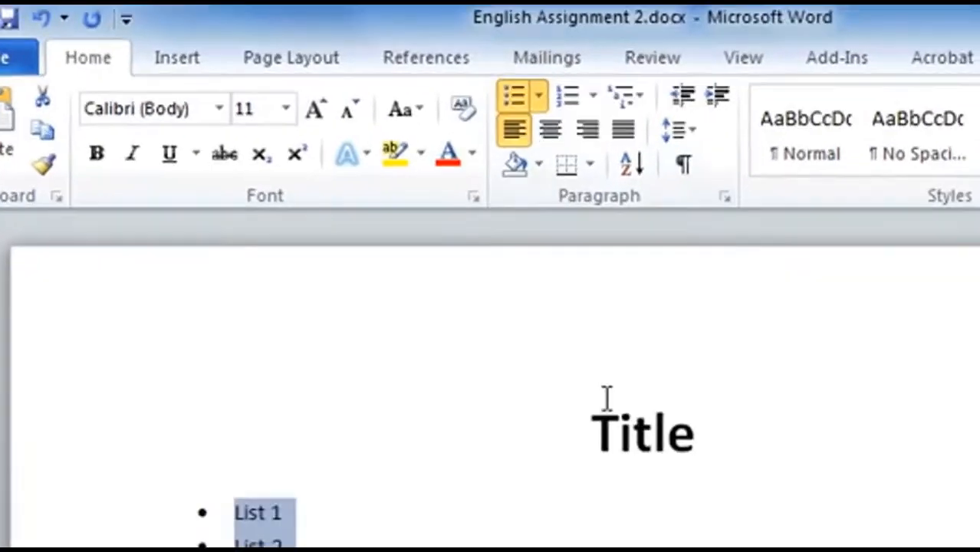
key(Delete)
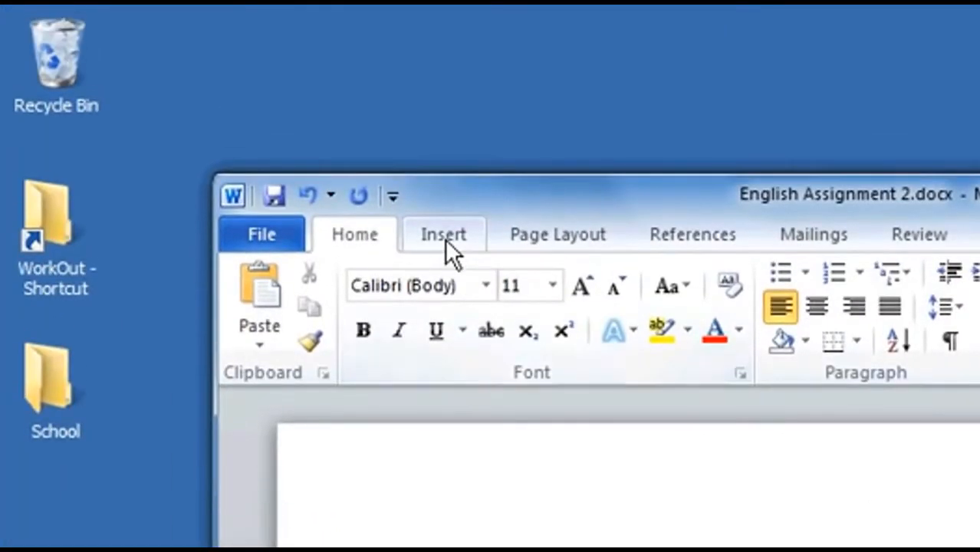
- Insert a blank page after the title and return to the beginning of the document
click(445, 238)
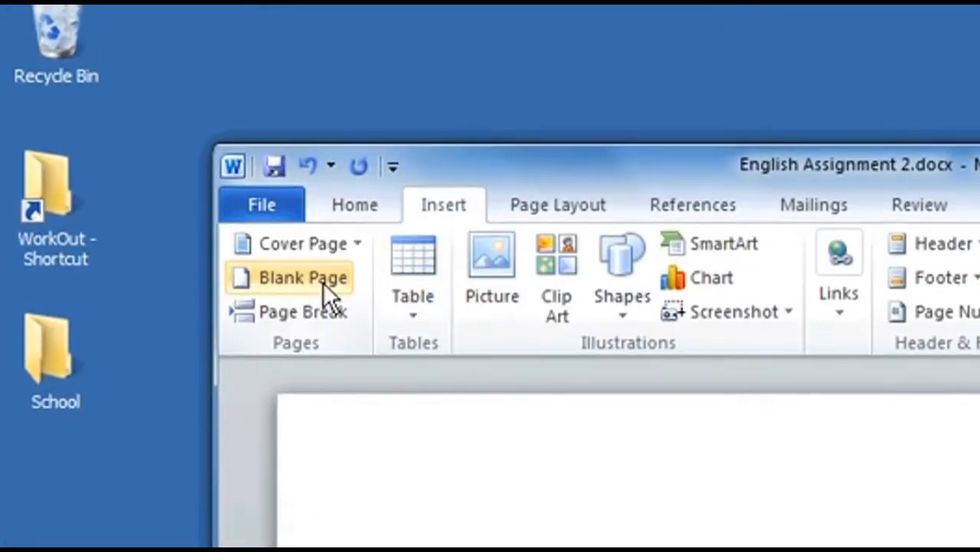
click(322, 292)
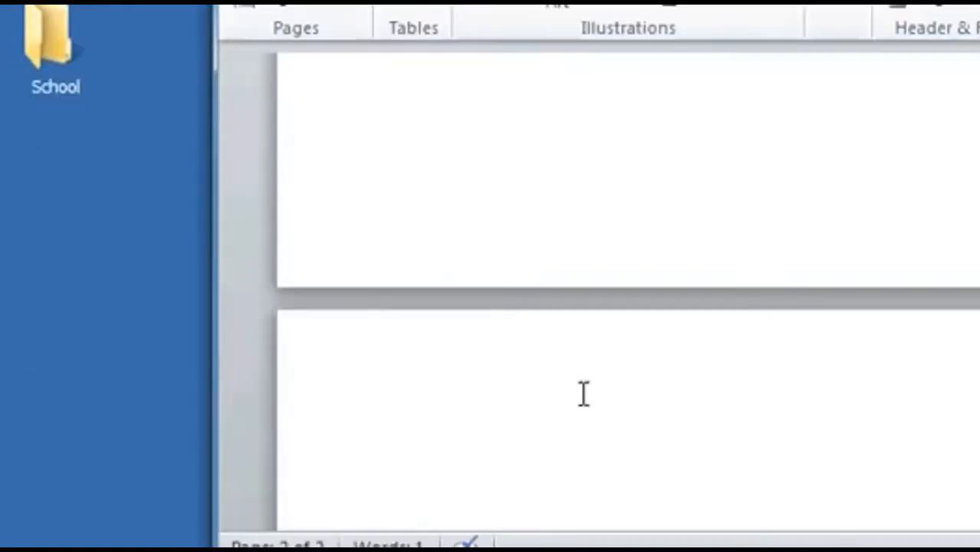
scroll(578, 157, up, 10)
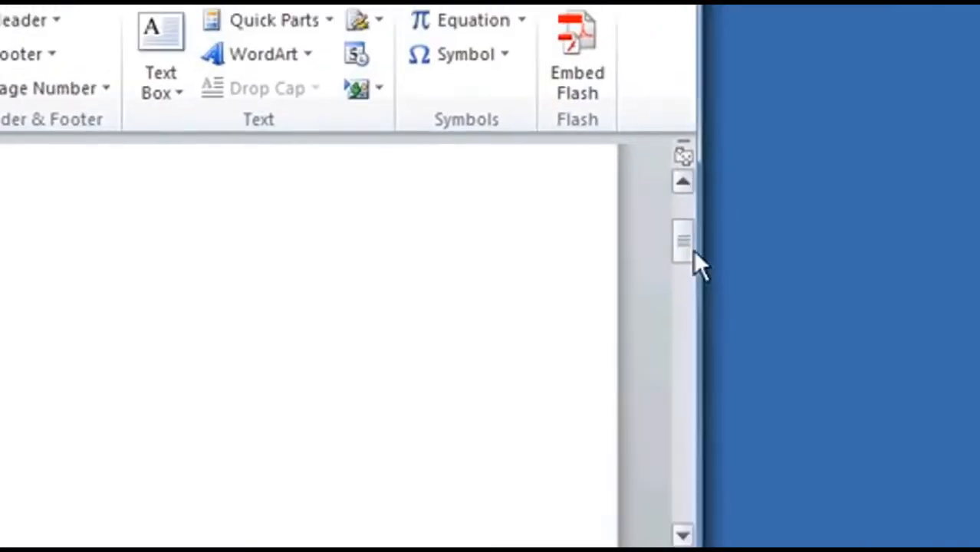
drag(693, 252, 684, 196)
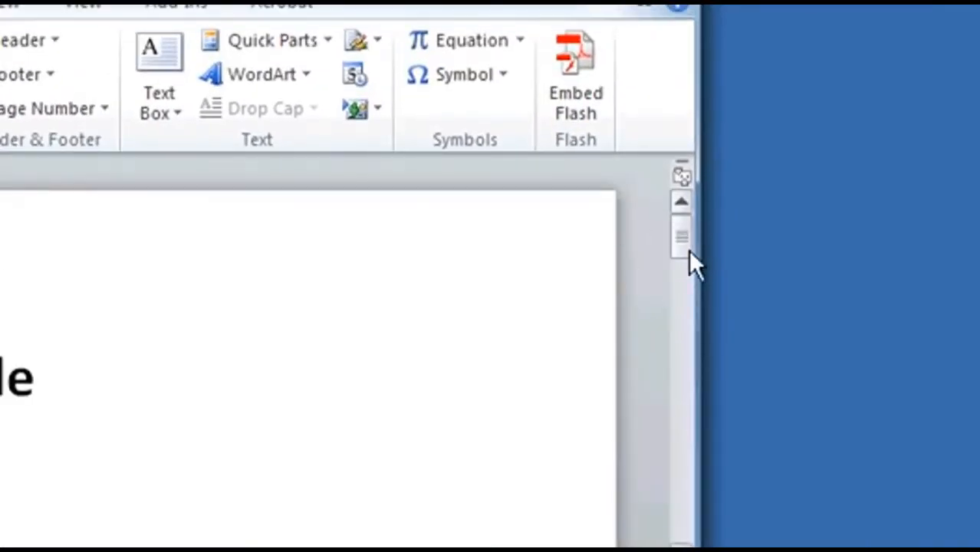
drag(691, 233, 661, 198)
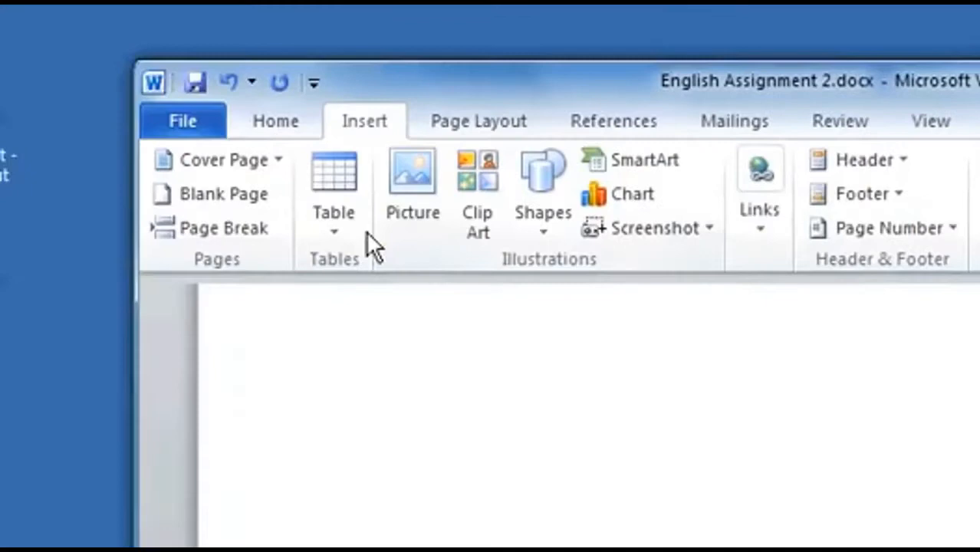
- View the table size grid and the picture insertion dialog without inserting anything
click(424, 269)
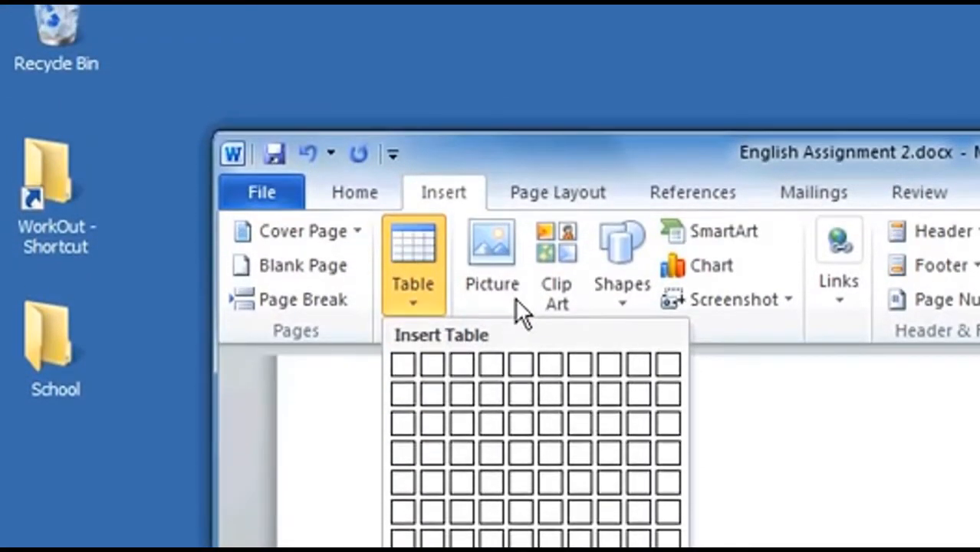
click(514, 160)
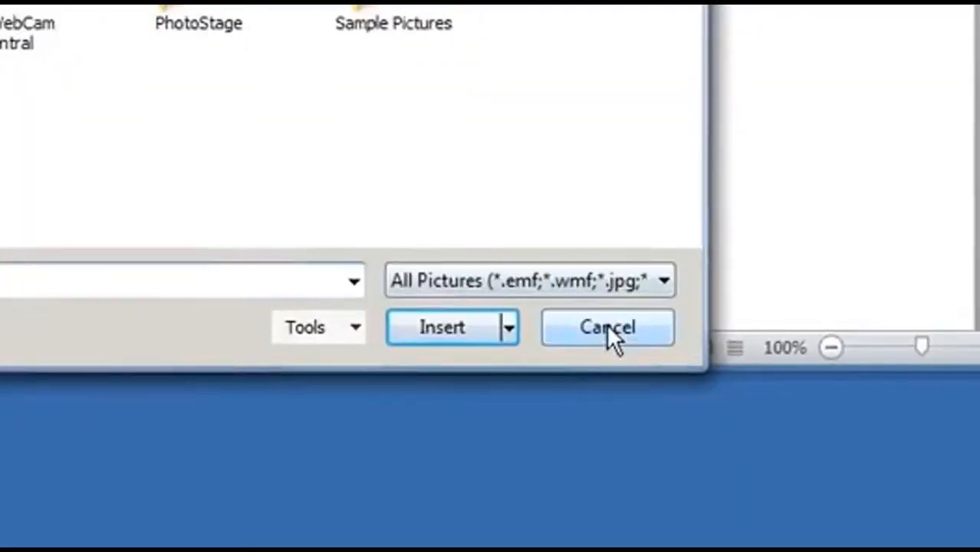
click(606, 323)
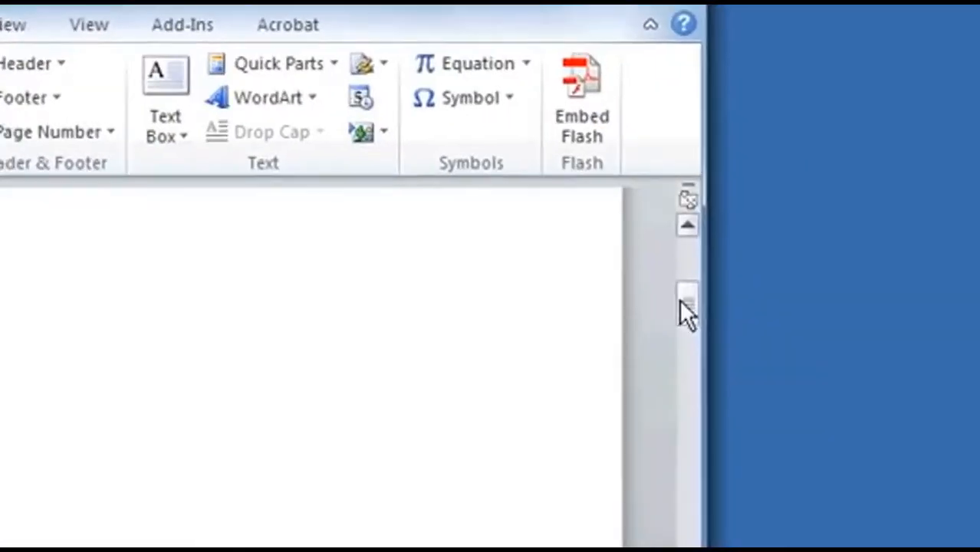
- Insert a footer from the built-in footer designs
drag(679, 299, 681, 221)
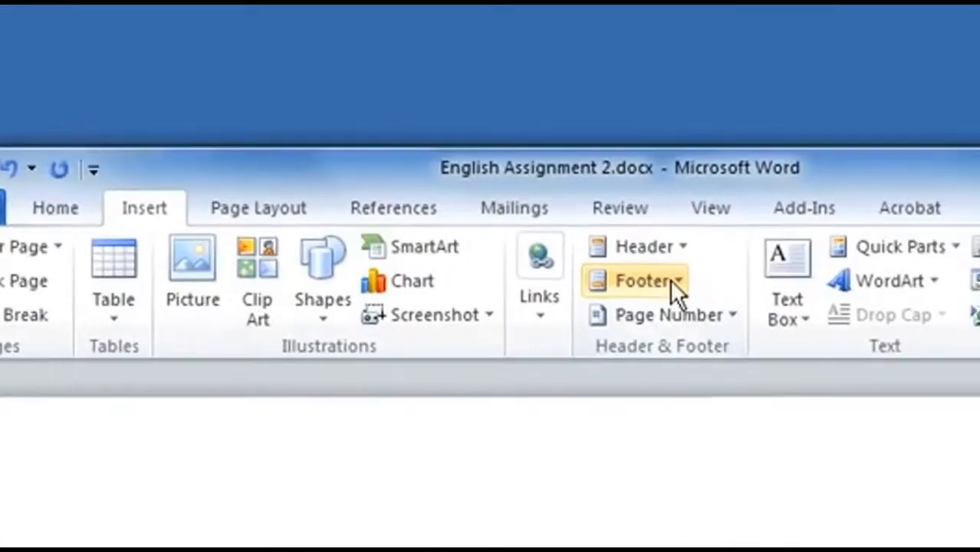
click(878, 307)
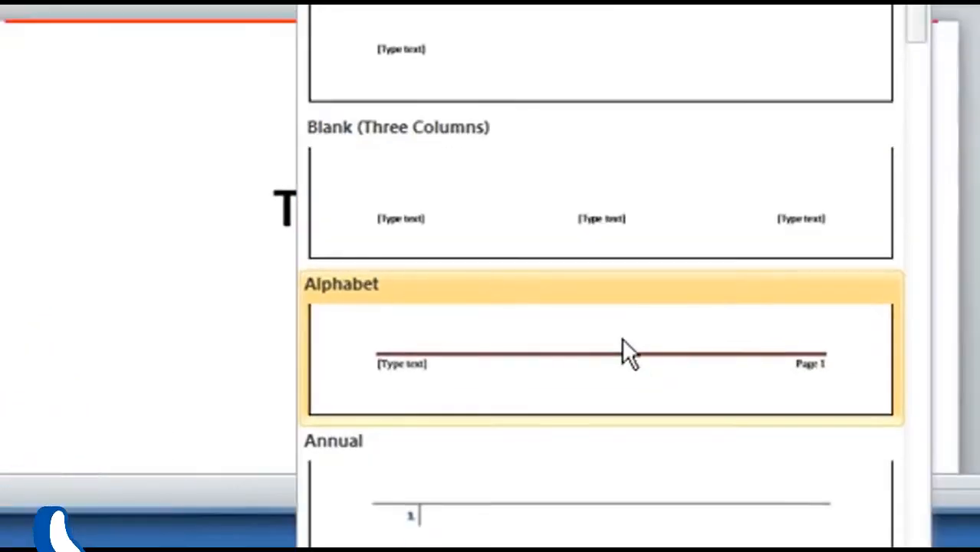
click(679, 458)
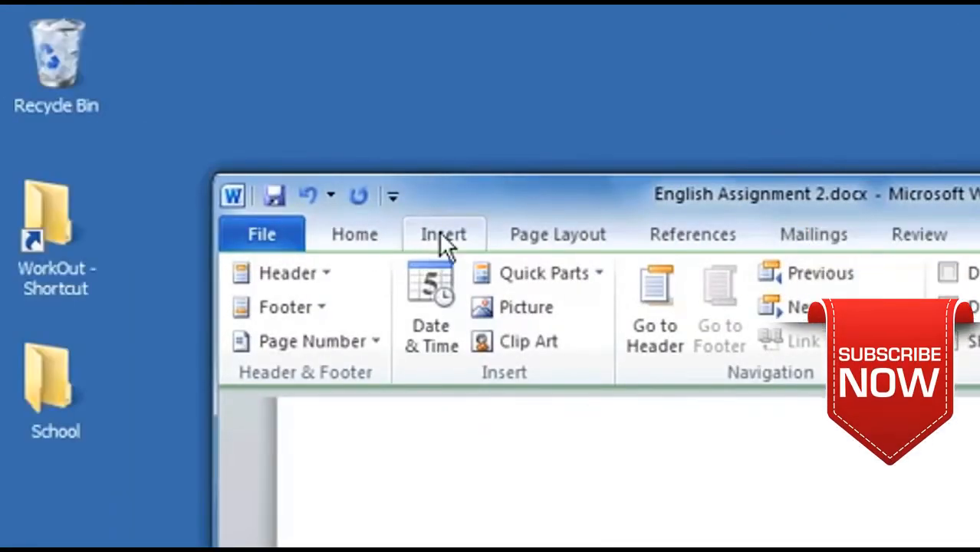
- Insert the built-in Blank header, reopen it for editing and return to the document body
click(443, 235)
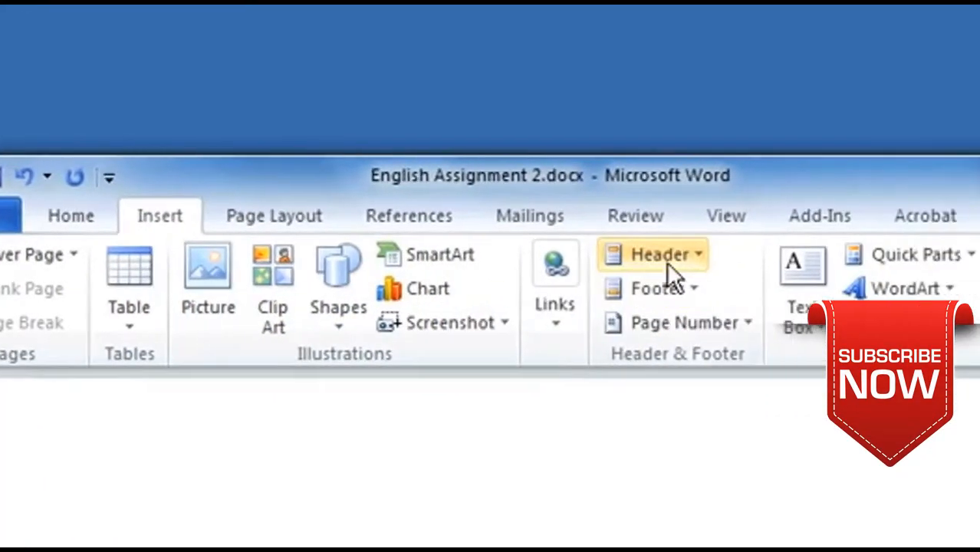
click(950, 275)
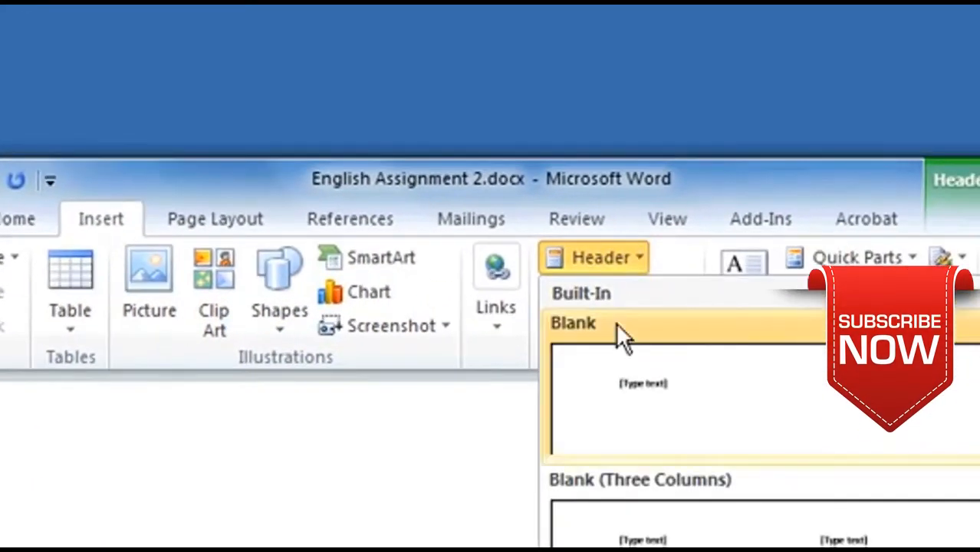
click(626, 393)
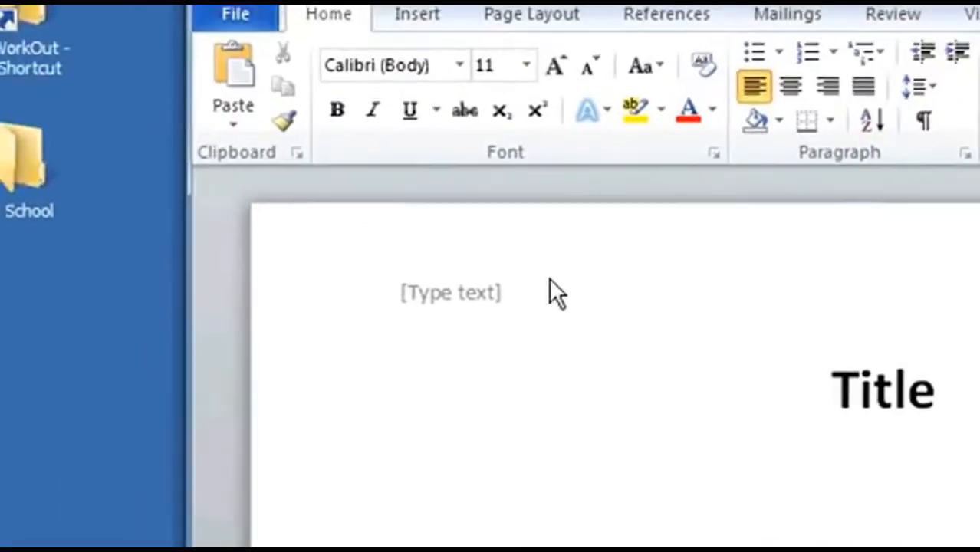
double_click(59, 159)
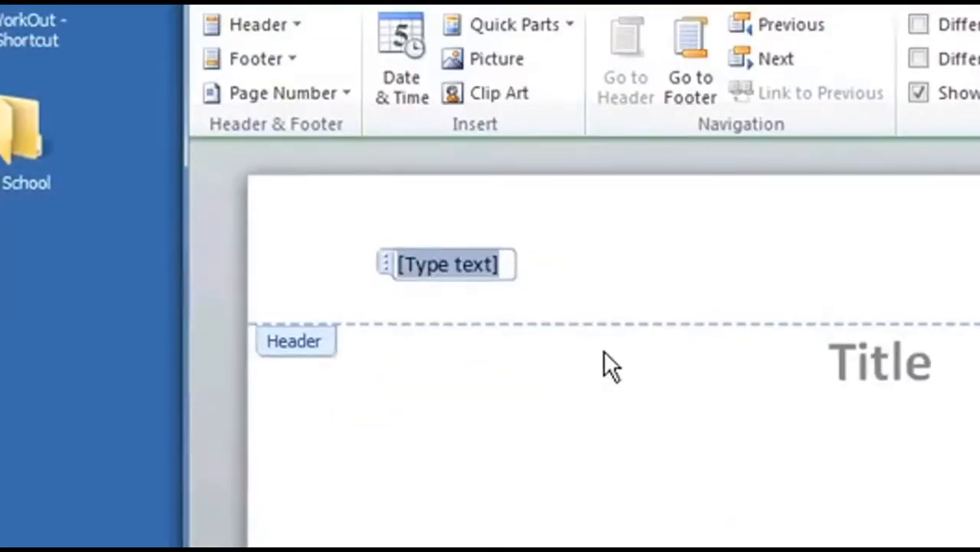
double_click(604, 351)
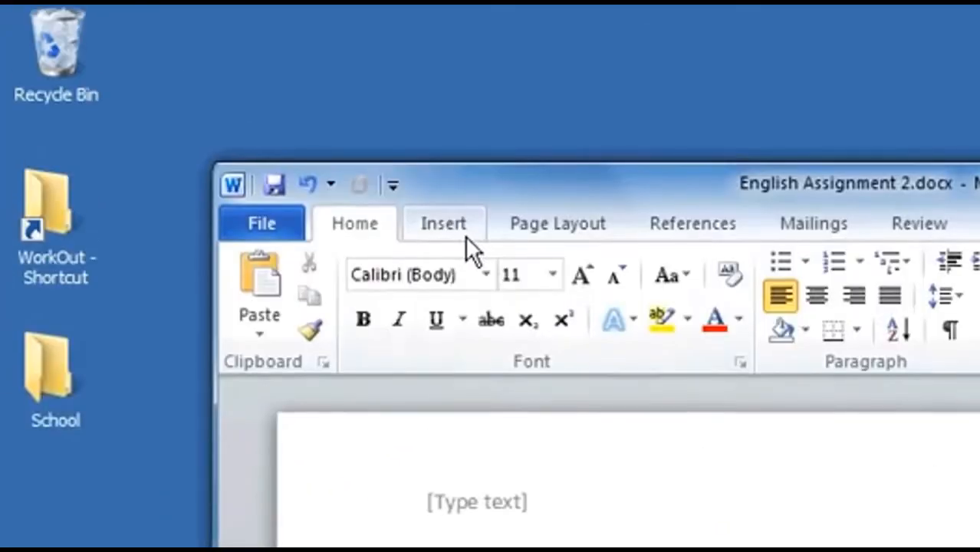
- Apply the Normal page margins of 1" on all sides
click(464, 236)
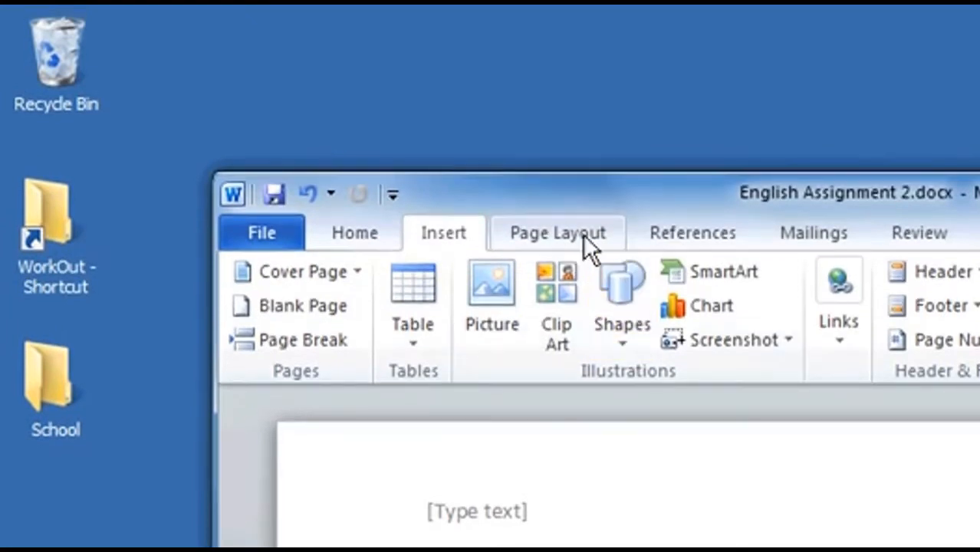
click(583, 235)
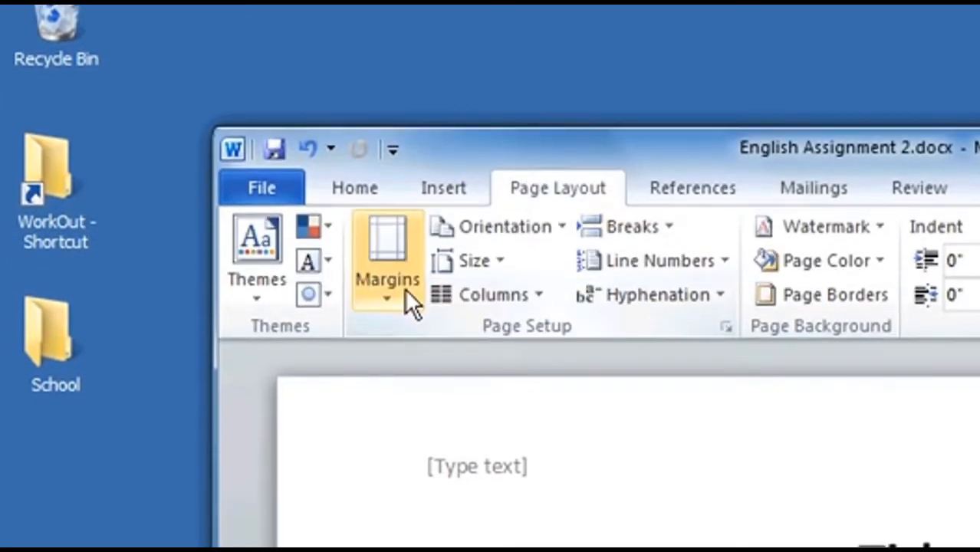
click(405, 292)
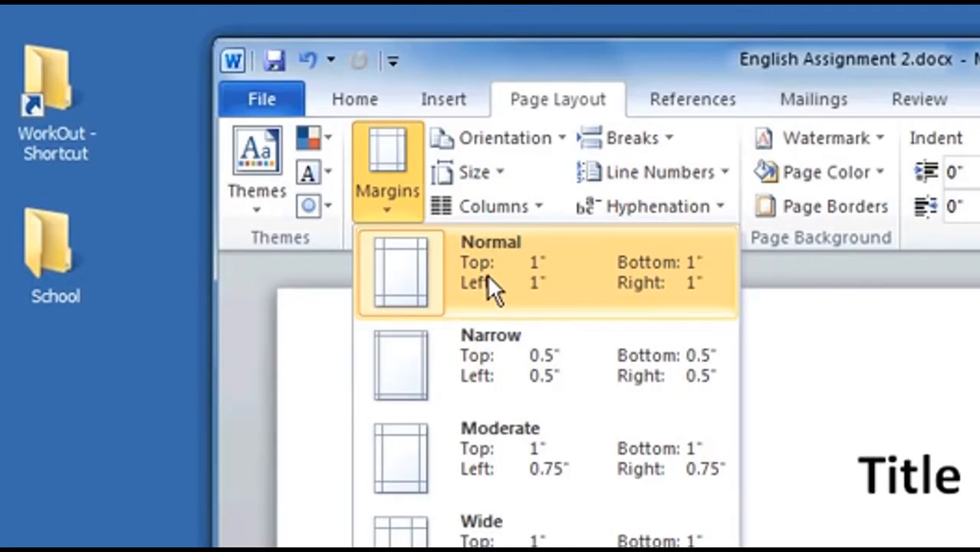
click(487, 275)
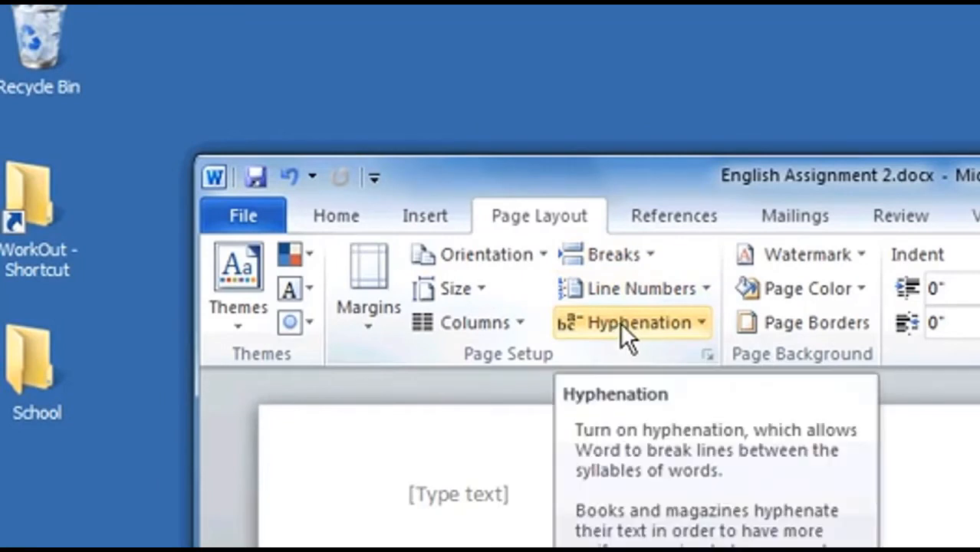
- Set the page orientation to Landscape
click(539, 255)
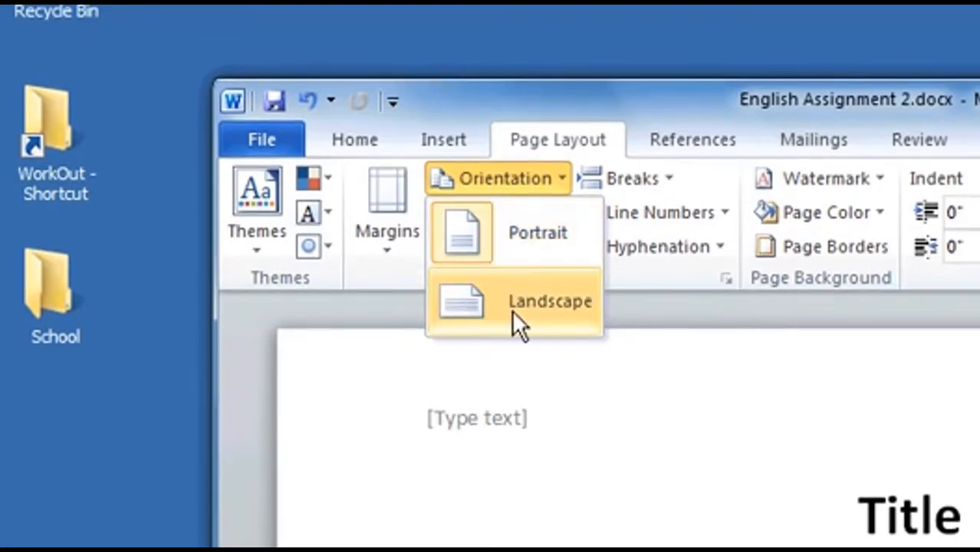
click(513, 310)
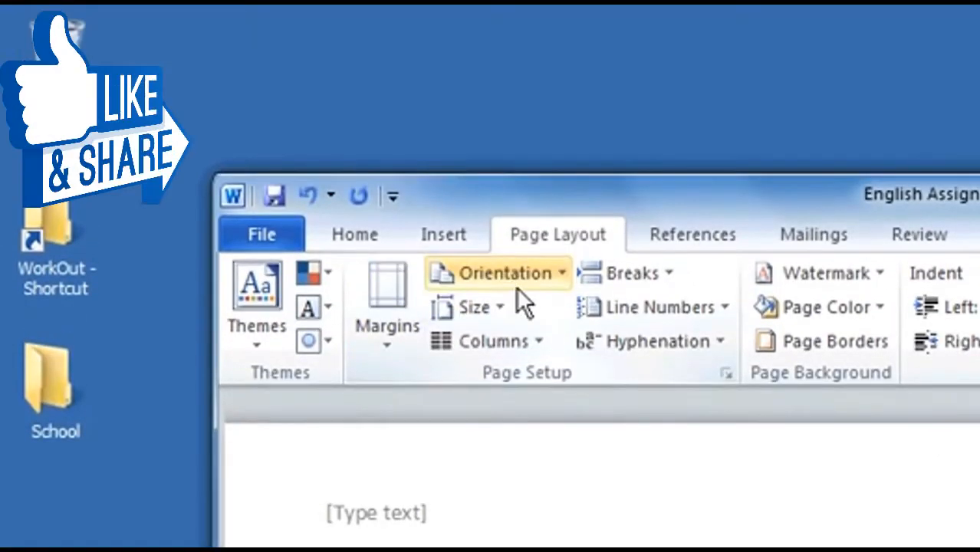
- Set the page orientation back to Portrait and make the document window smaller
click(517, 289)
click(525, 328)
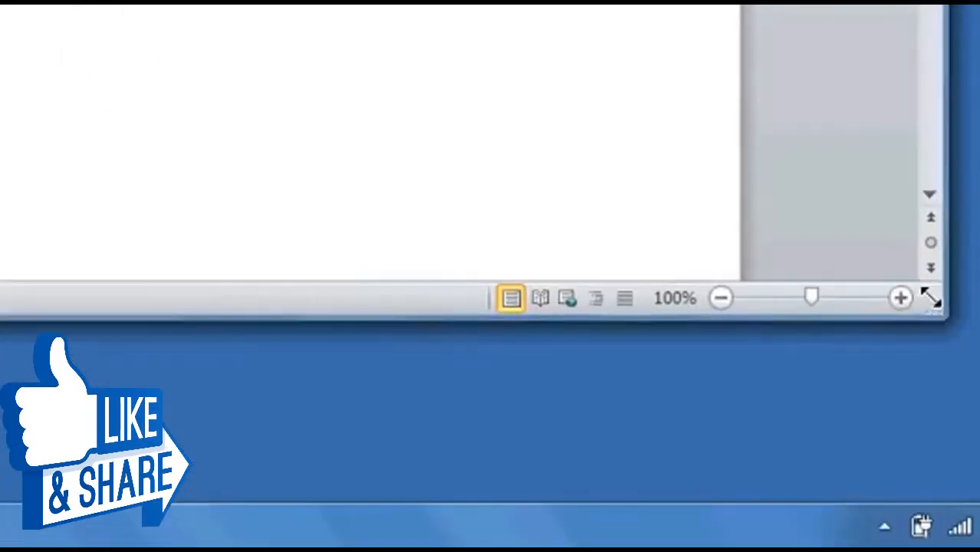
drag(931, 292, 625, 253)
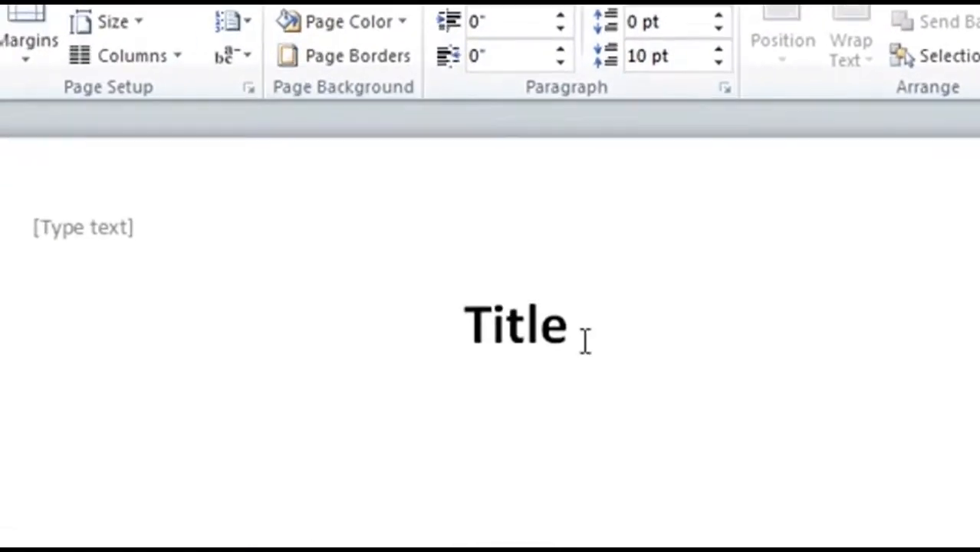
- Start a new page after the title and enter "Text" and "text" as two separate paragraphs
key(ctrl+Return)
text(text)
key(Return)
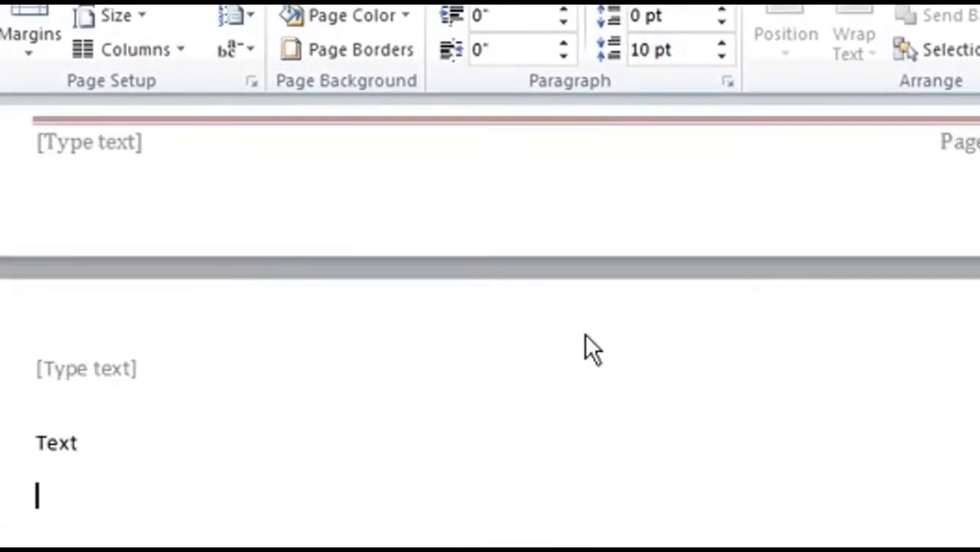
text(text)
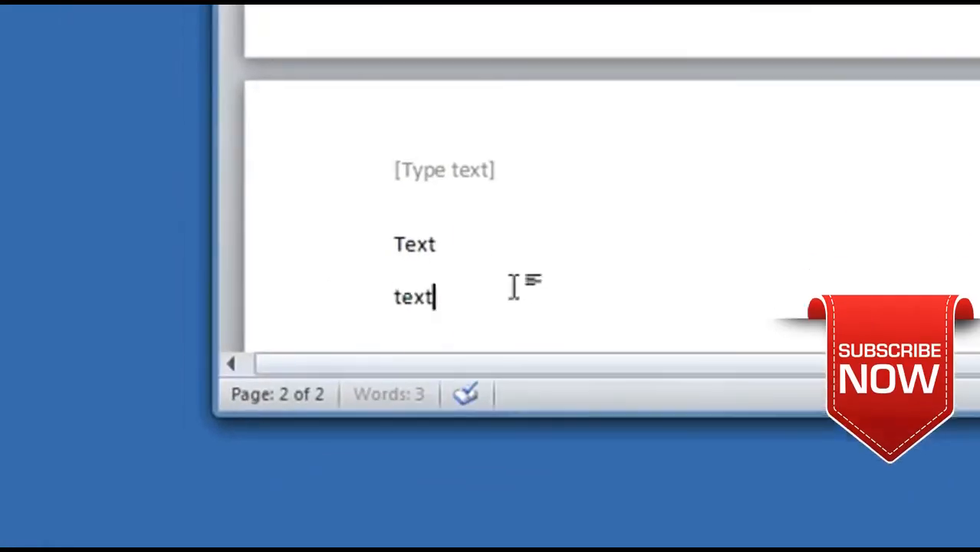
- Set the spacing after both text paragraphs to 24 pt and accept the detailed paragraph settings
drag(156, 487, 40, 444)
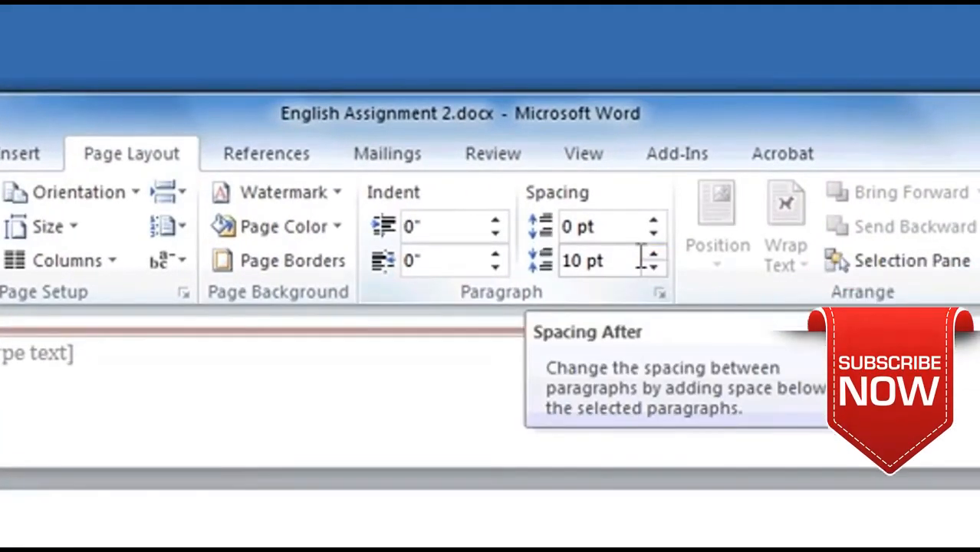
click(653, 257)
click(653, 257)
click(653, 257)
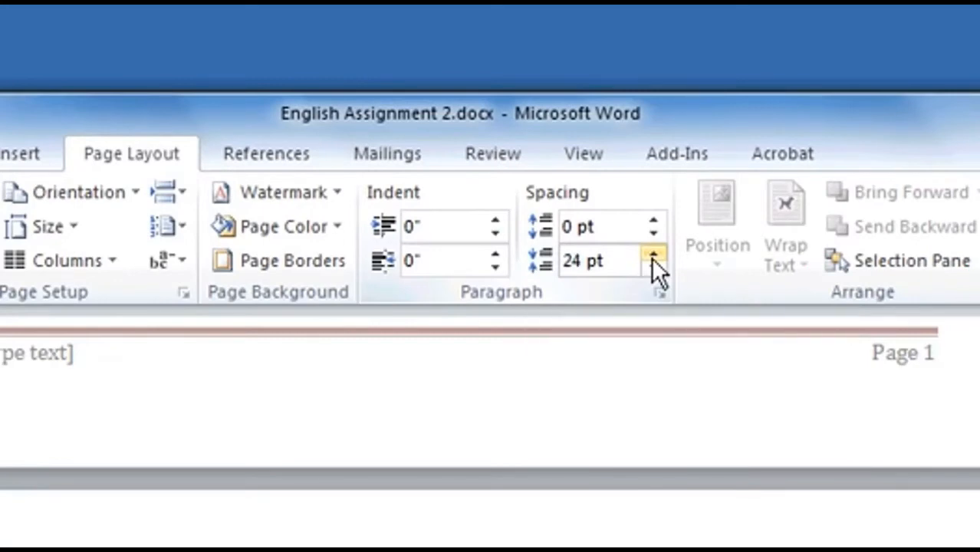
click(657, 291)
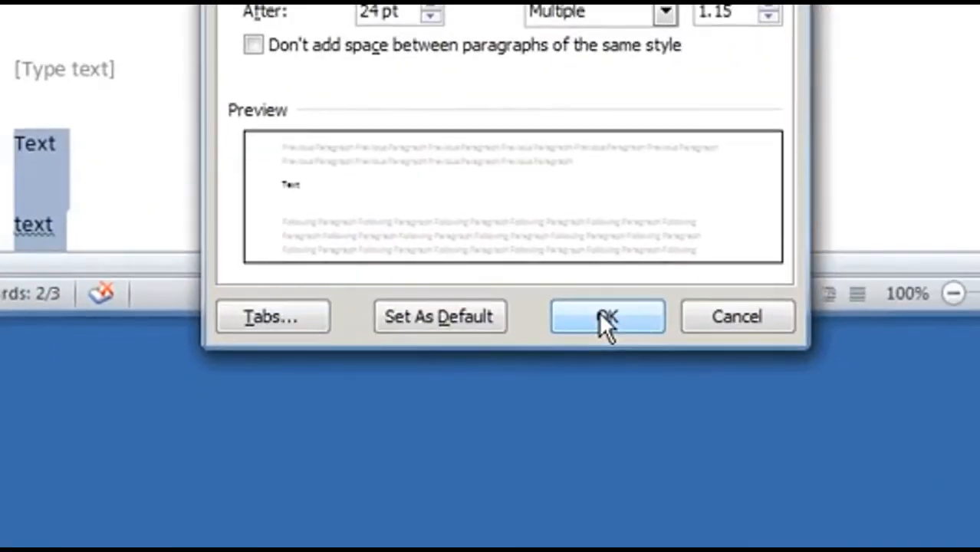
click(561, 551)
- Reduce the spacing after the selected text paragraphs to 0 pt
click(613, 265)
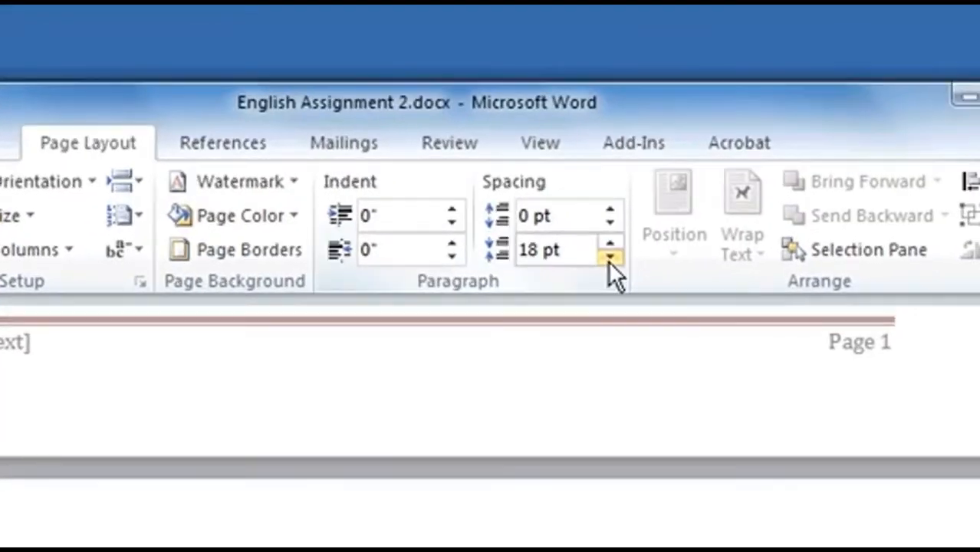
click(606, 269)
click(605, 268)
click(604, 268)
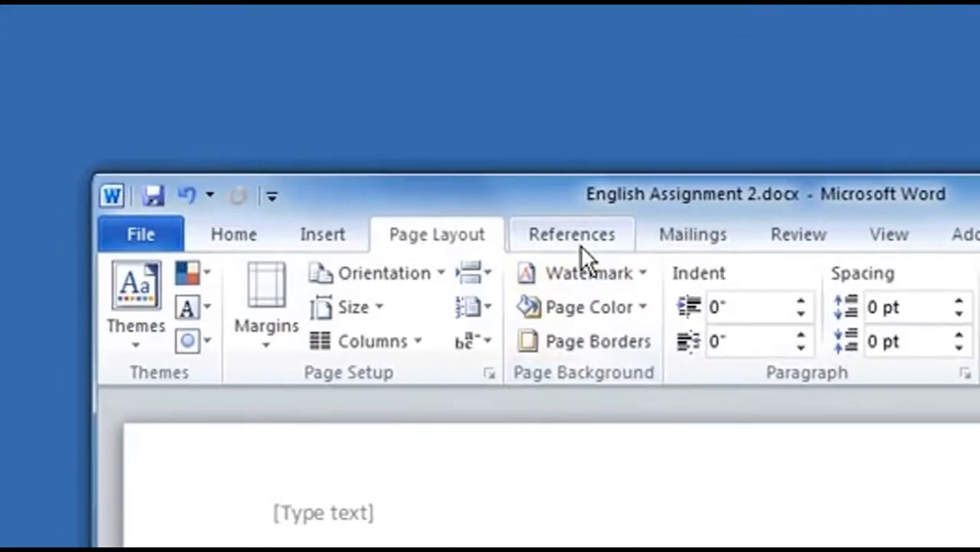
- Examine the available commands for references, mailings and document review
click(579, 239)
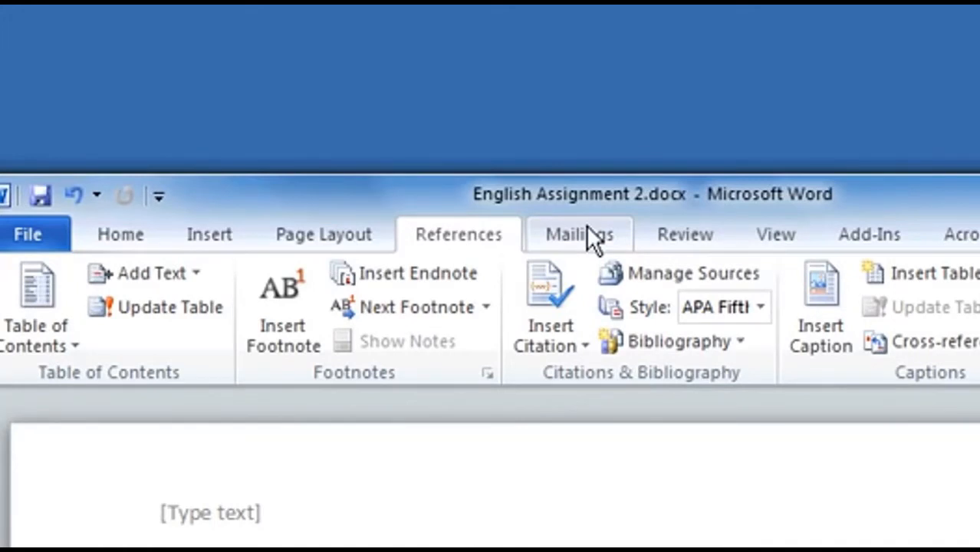
click(586, 230)
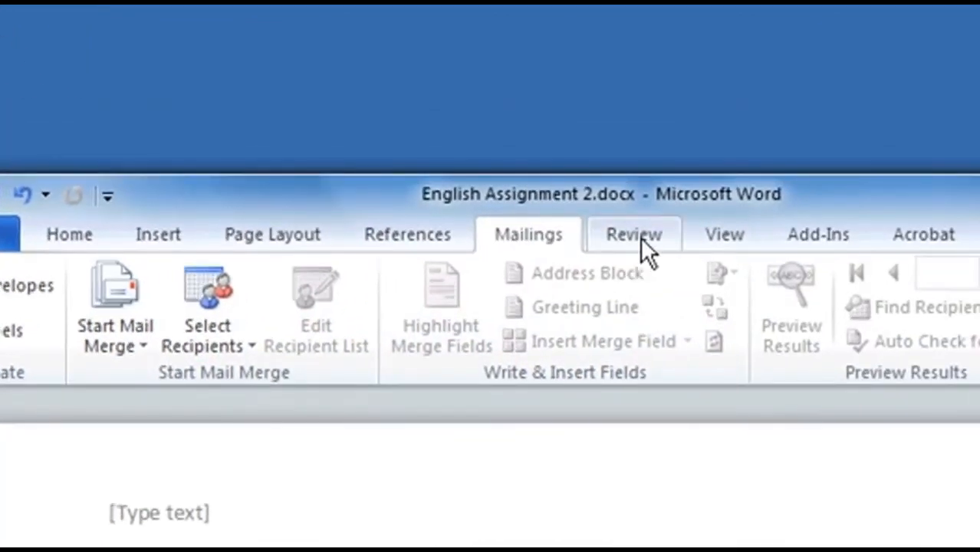
click(641, 234)
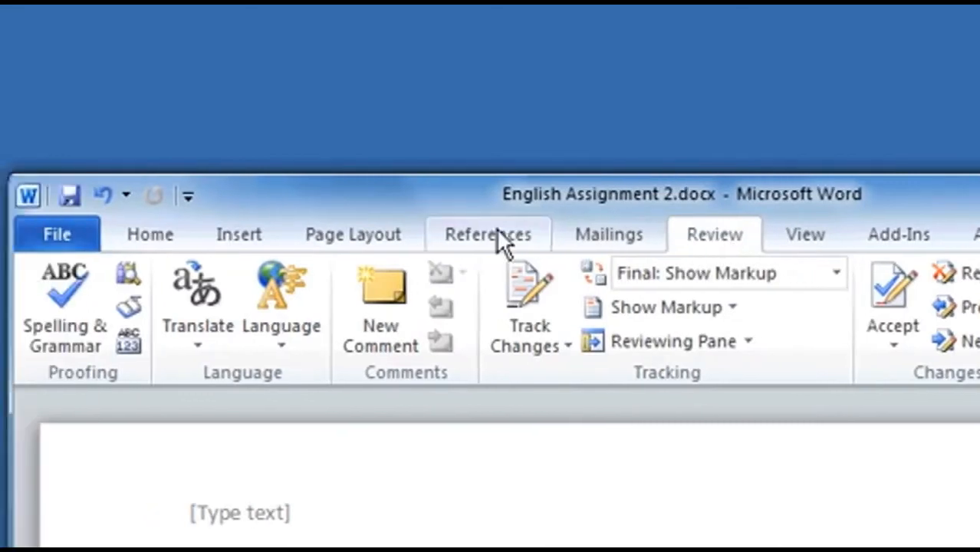
click(418, 233)
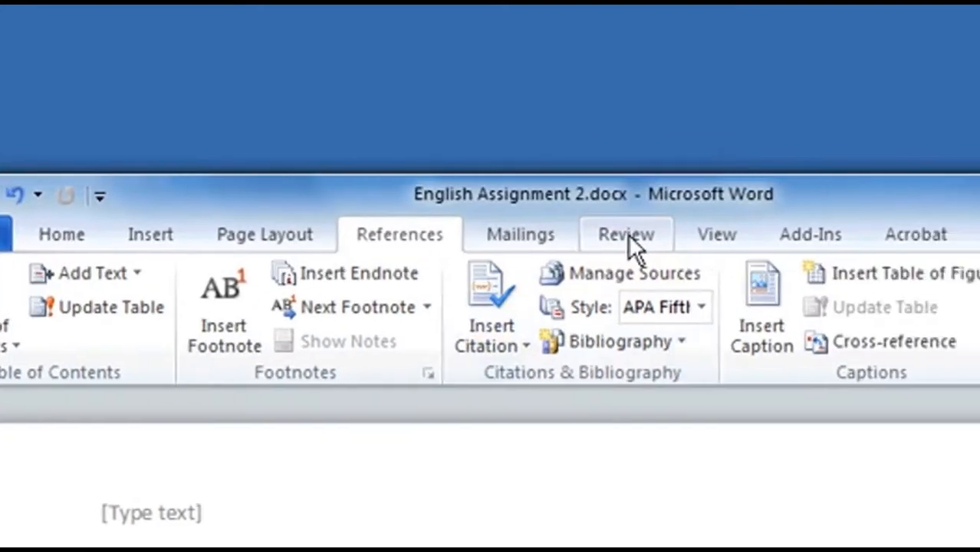
click(767, 217)
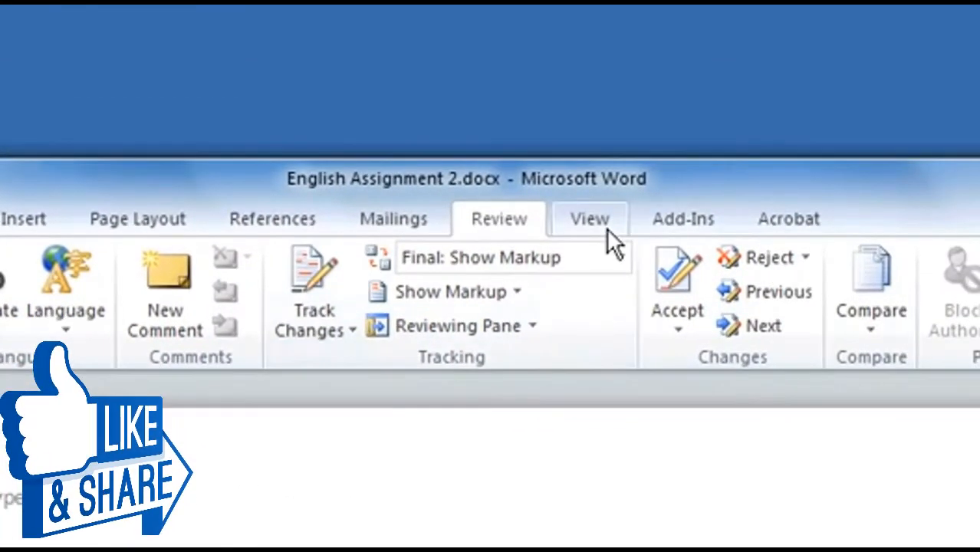
- Switch the document to Web Layout and resize the document window
click(606, 228)
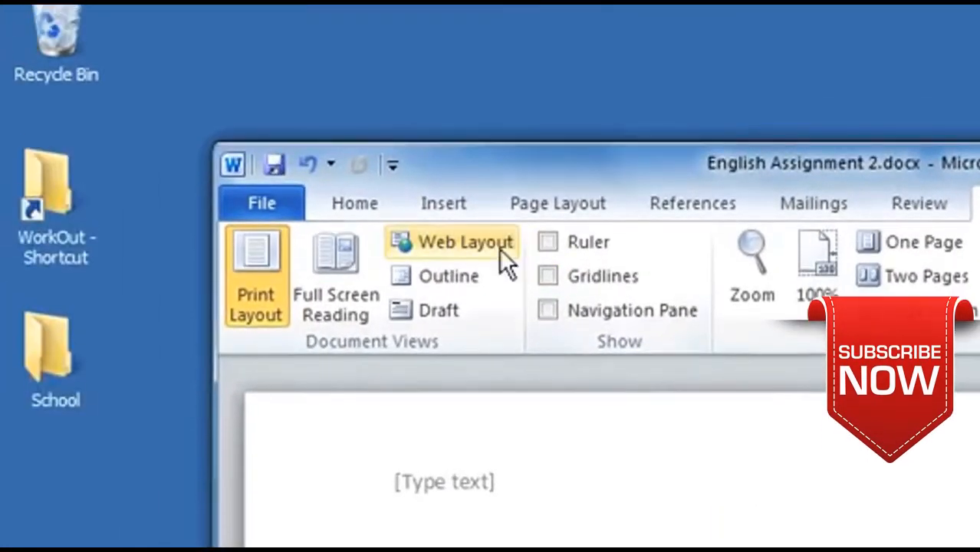
click(500, 253)
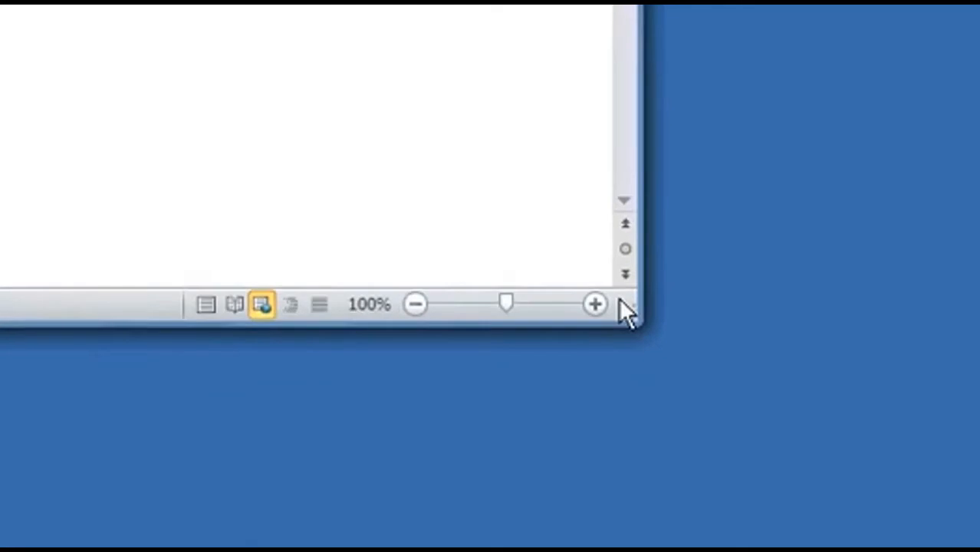
drag(627, 309, 794, 326)
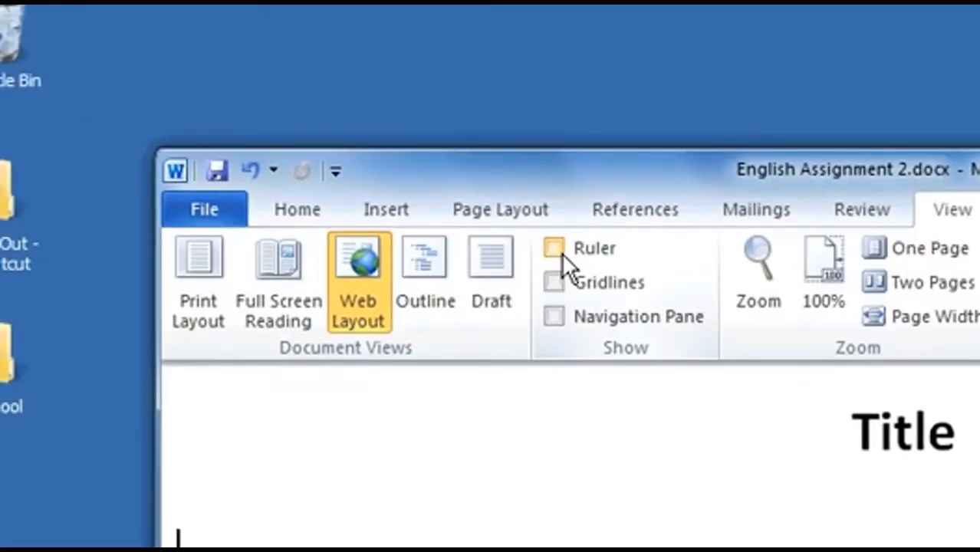
- Display the ruler, and turn the gridlines and the Navigation Pane on and off again
click(459, 196)
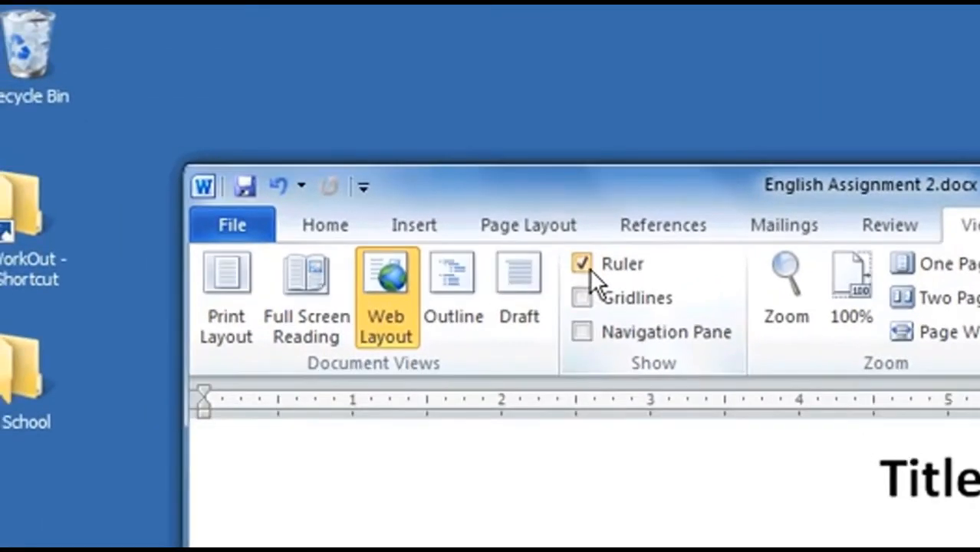
click(581, 298)
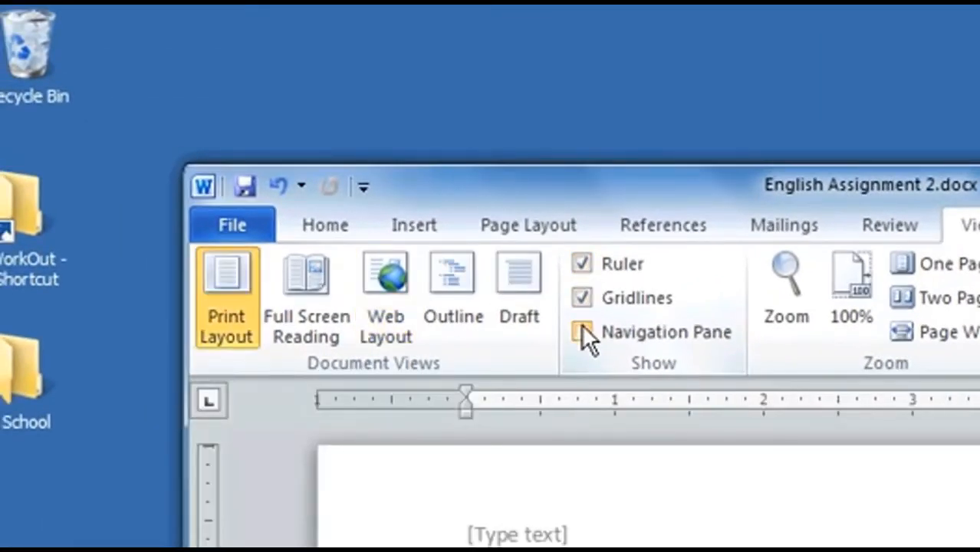
click(581, 329)
click(581, 331)
click(581, 298)
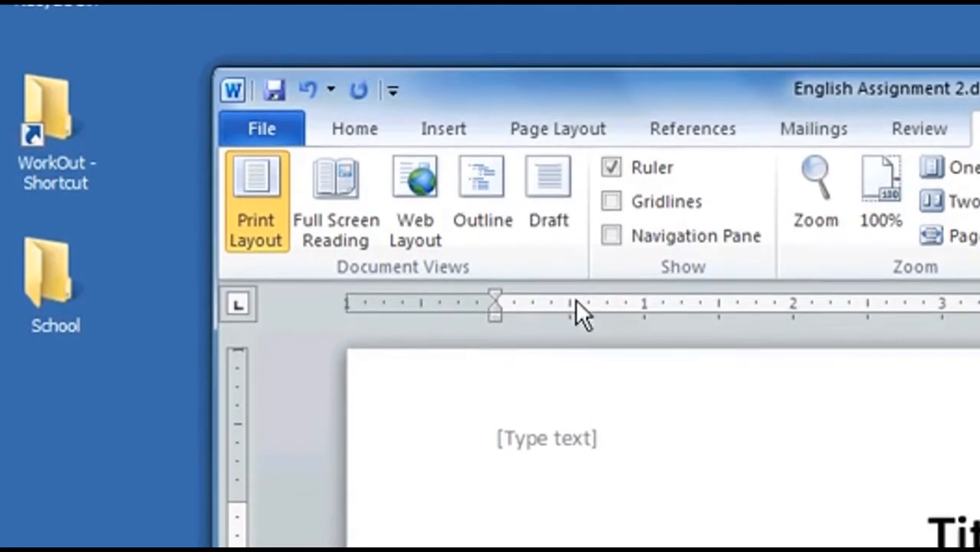
- Add a left tab stop at about 0.6" on the horizontal ruler
click(577, 282)
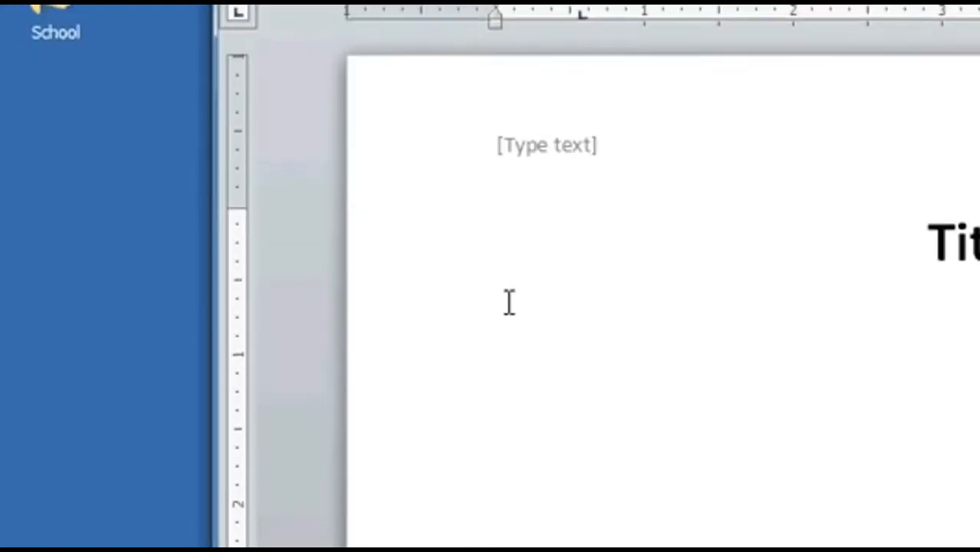
click(506, 399)
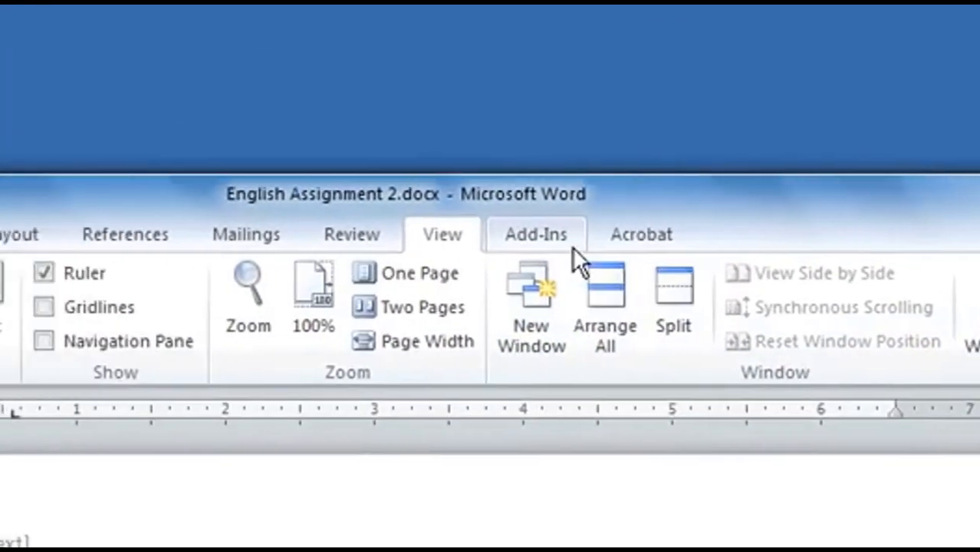
- Look through the add-in and Acrobat commands and open the document's information page
click(572, 247)
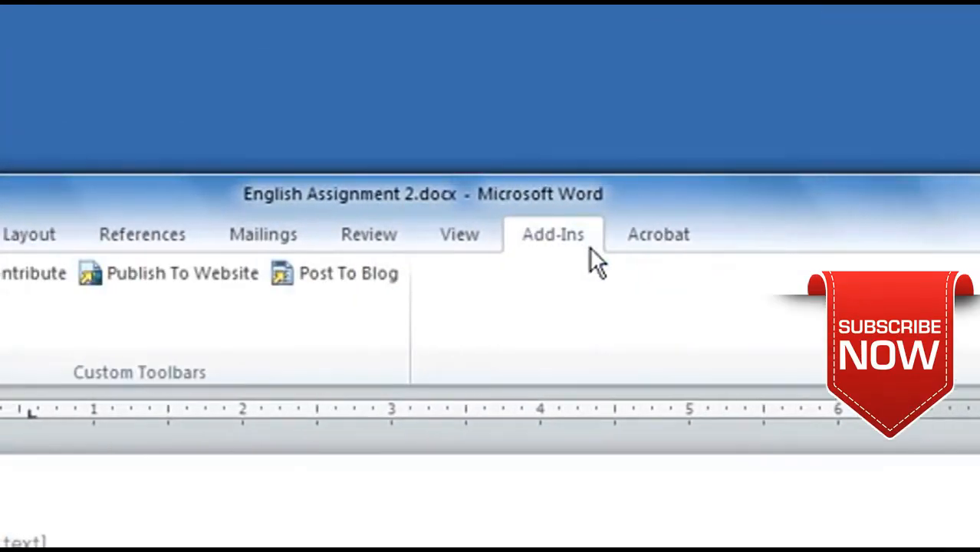
click(629, 241)
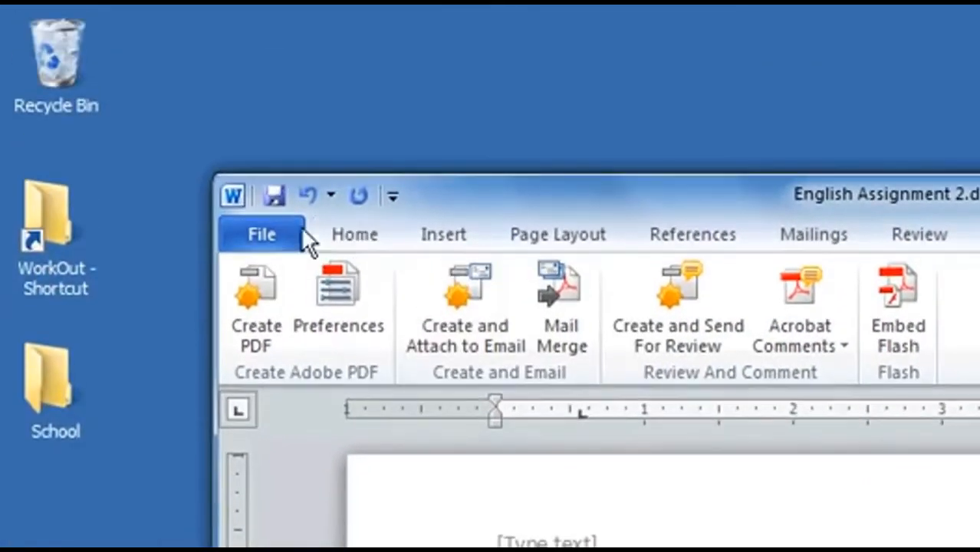
click(245, 131)
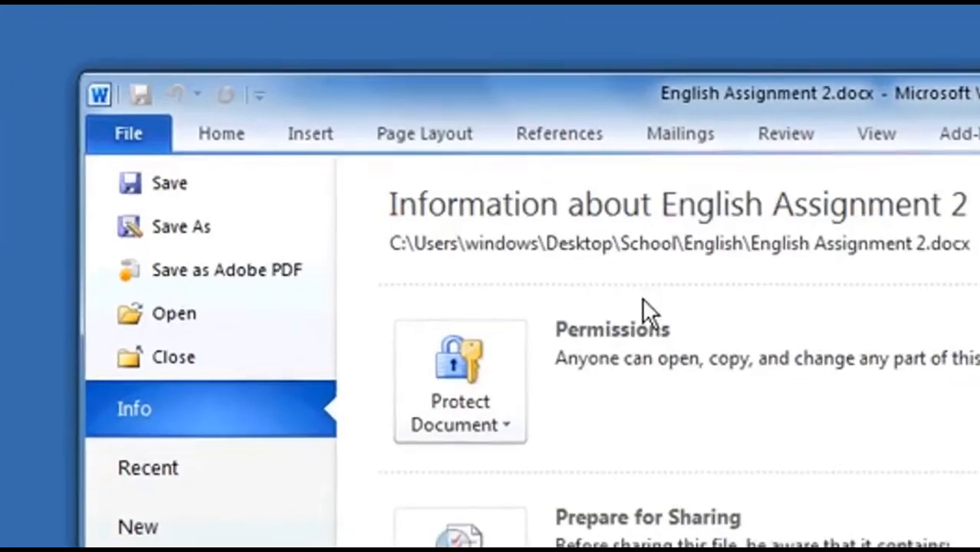